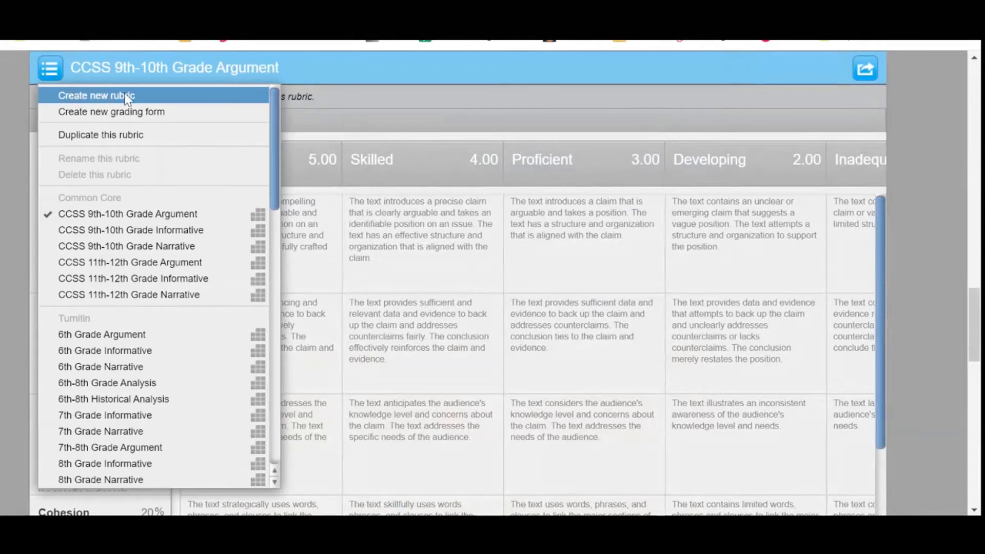
Step: Create a new rubric named "Writing Rubric"
left_click(126, 96)
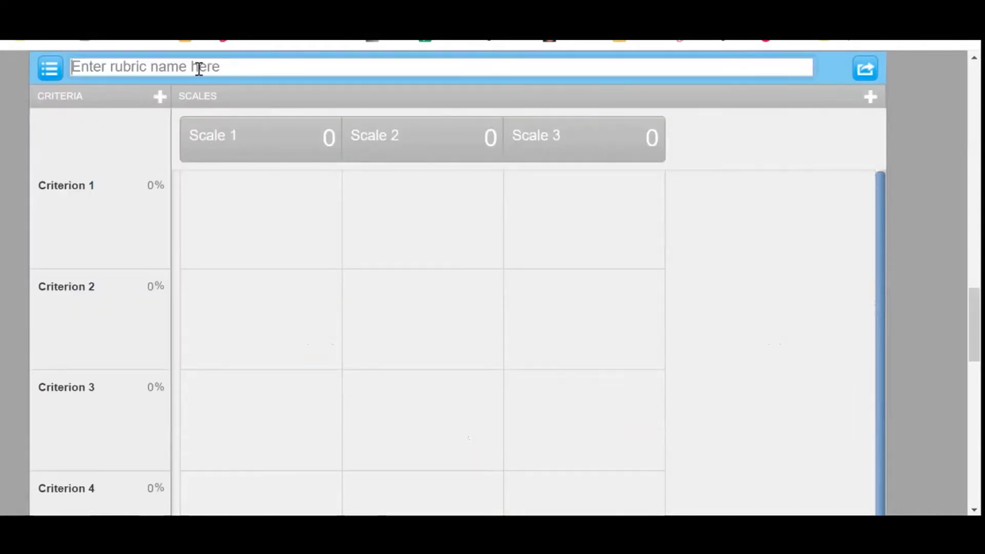
type("Writing Rubric")
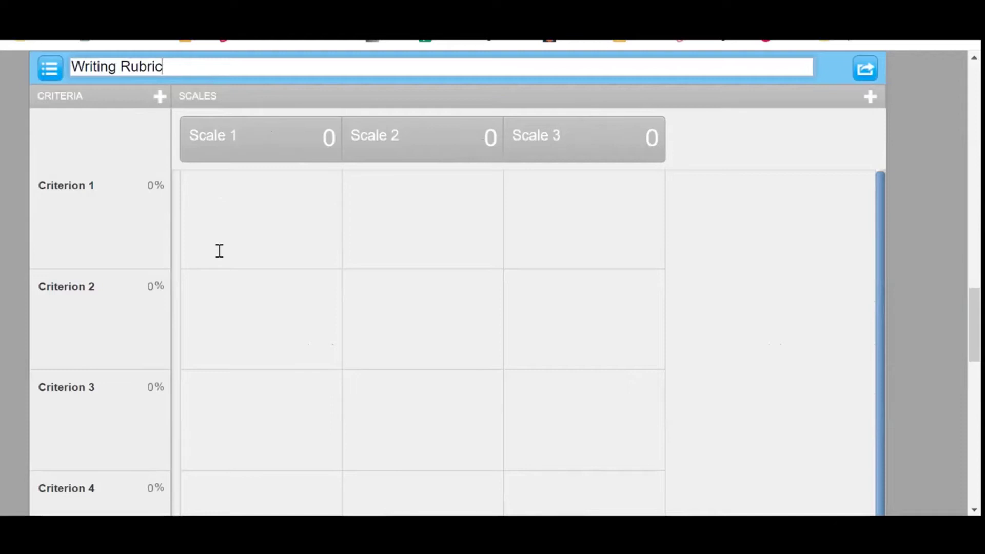
left_click(223, 142)
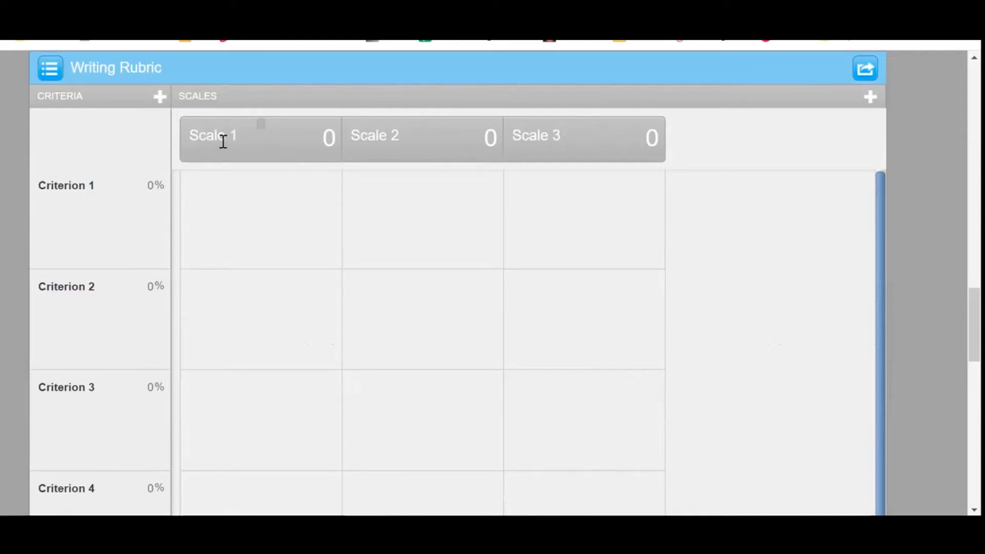
Step: Name the first scale "Exceeds" with a value of 4 and the second scale "Meets" with a value of 3
left_click(223, 141)
type("Exceeds")
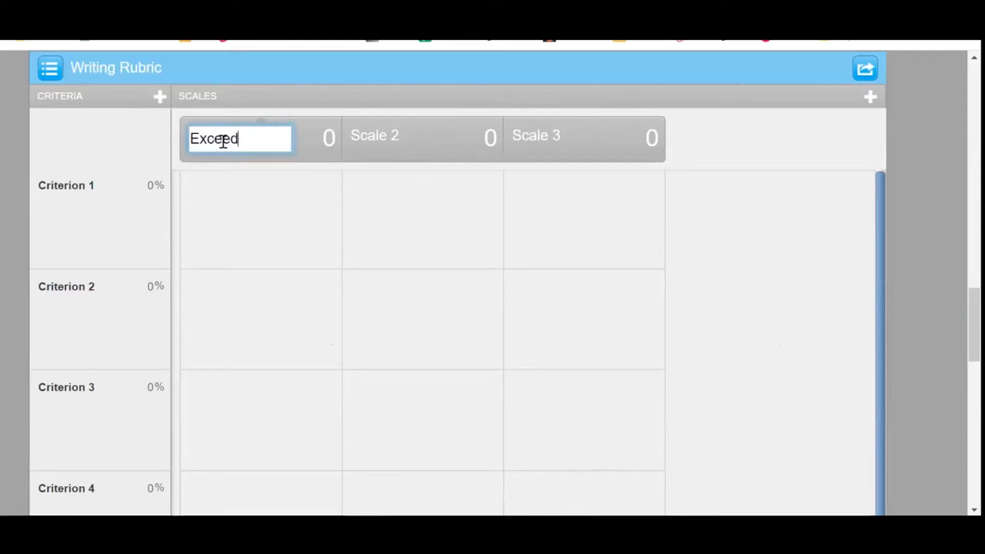
left_click(329, 140)
type("4")
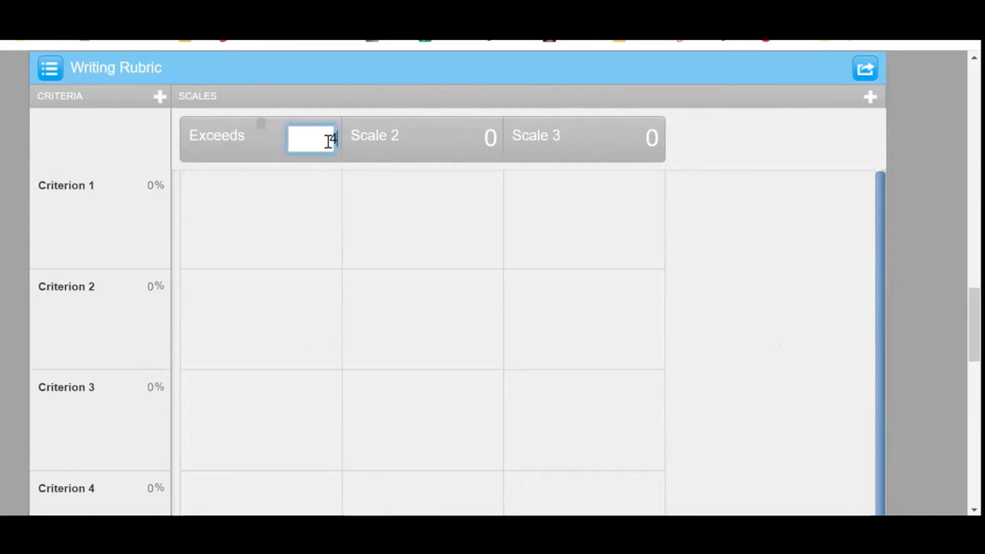
left_click(367, 135)
type("Meets")
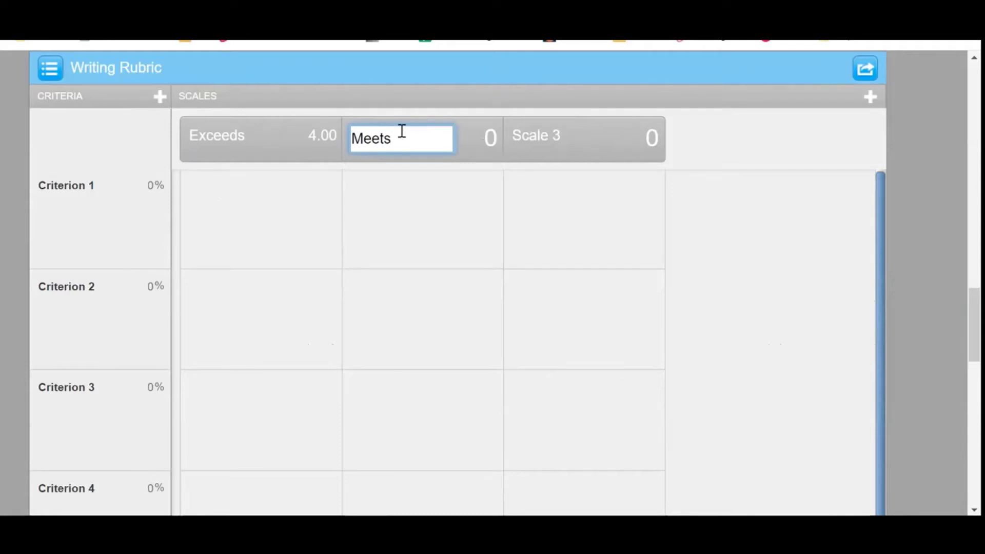
left_click(491, 137)
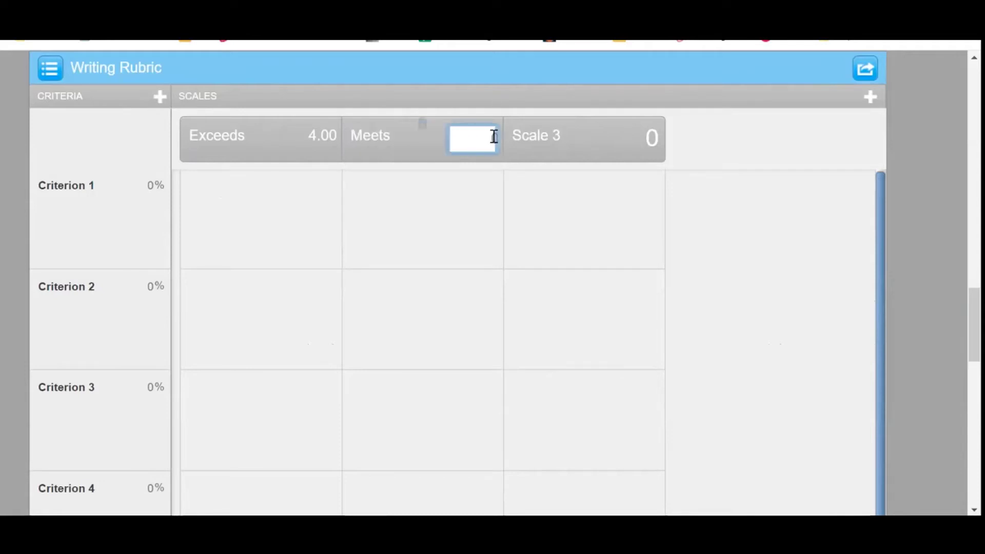
type("3")
Step: Name the third scale "Nearly Meets" and set its value to 2
left_click(537, 133)
type("Ne")
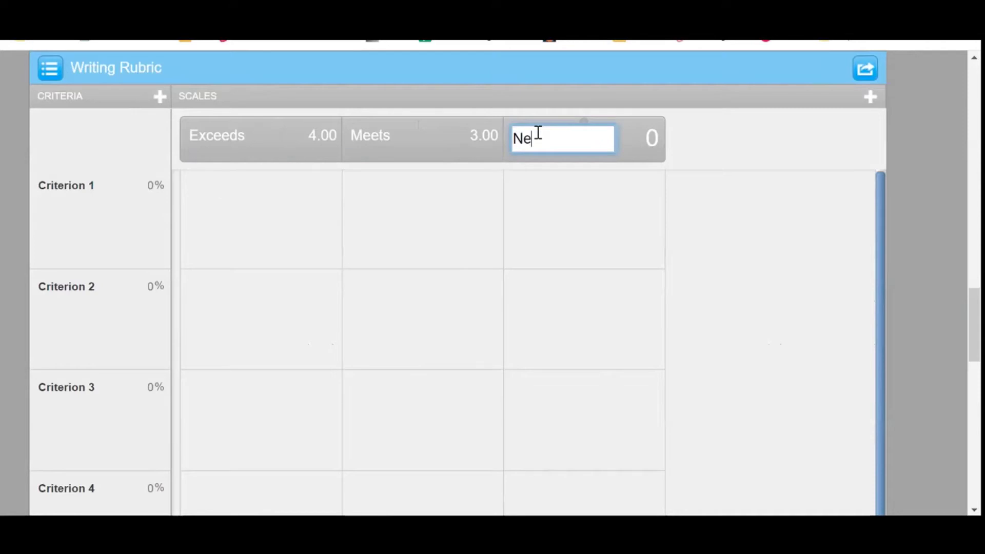
type("arly Meets")
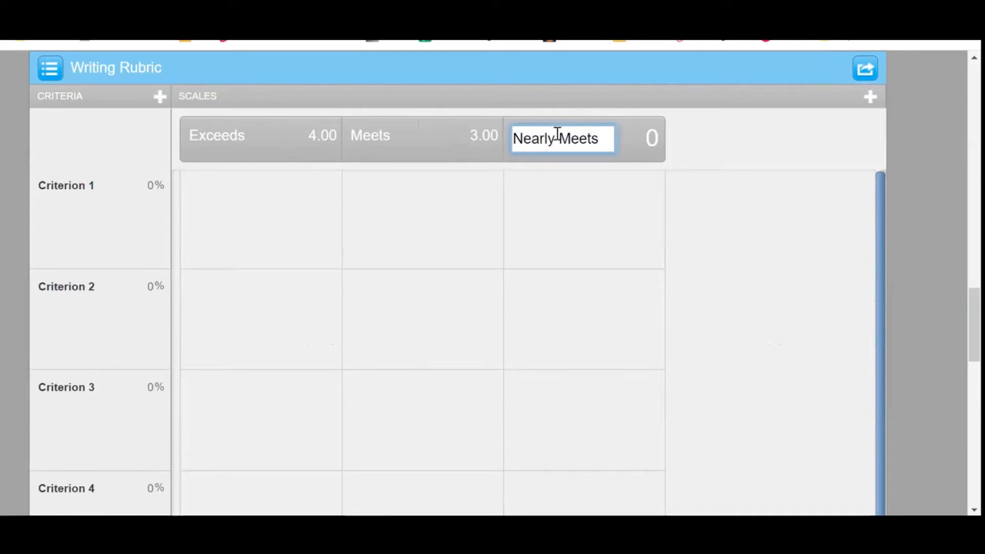
left_click(655, 139)
type("2")
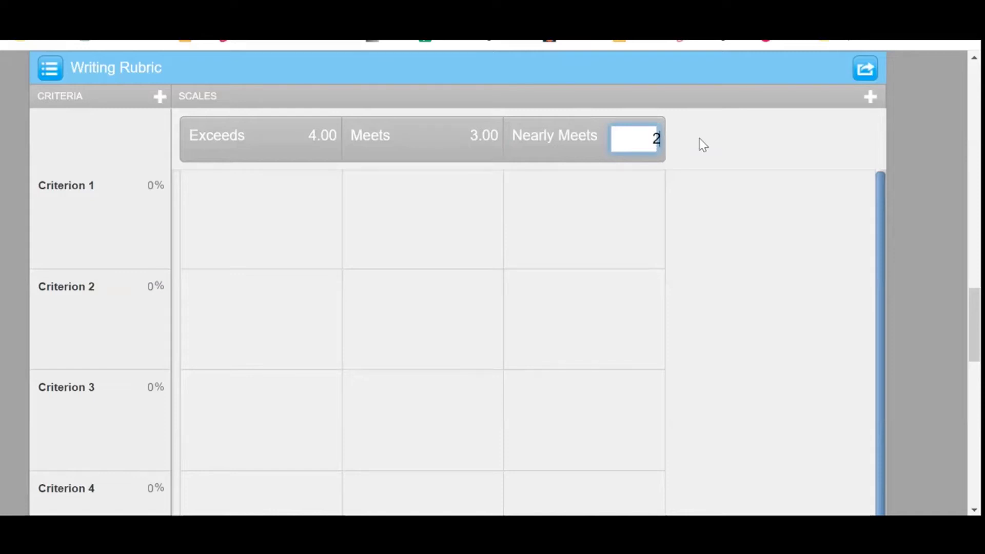
Step: Add a fourth scale named "Beginning" with a value of 1
left_click(871, 97)
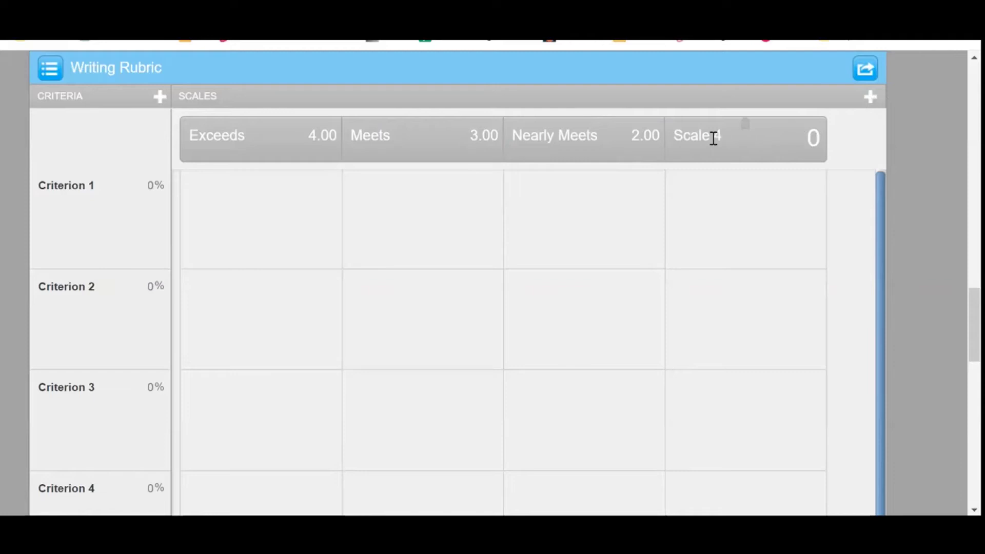
left_click(713, 139)
type("Beginning")
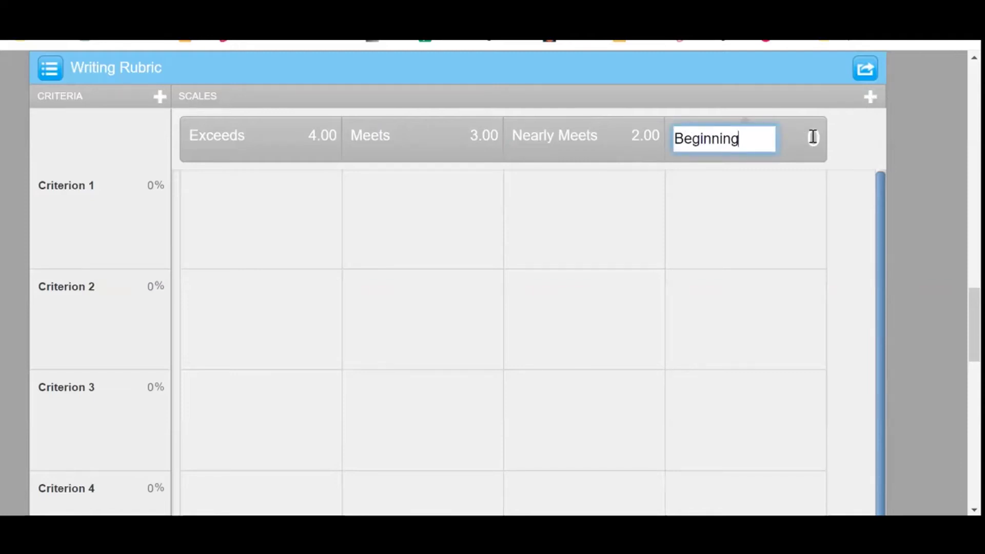
left_click(813, 137)
type("1")
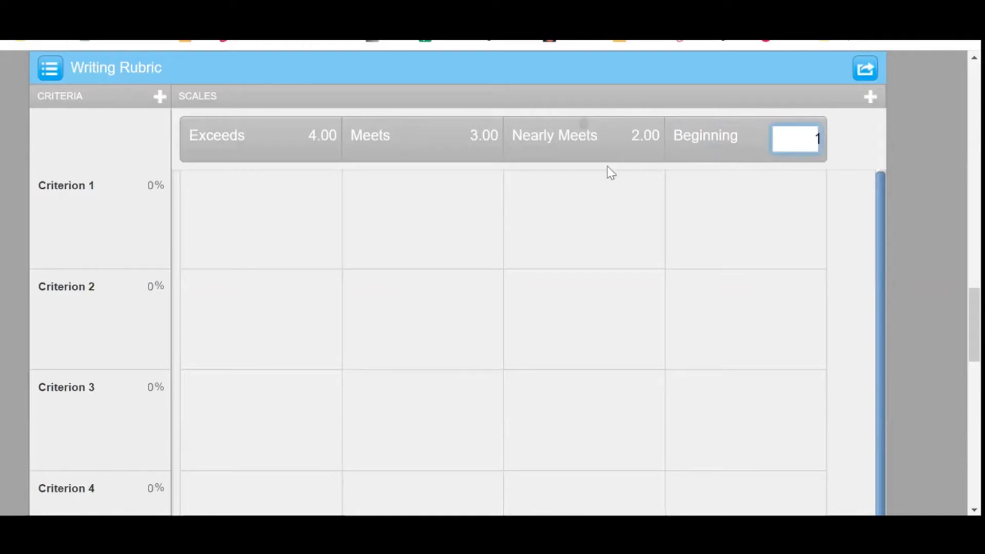
Step: Rename the four criteria, in order, as Ideas/Content, Organization, Word Choice and Fluency
left_click(67, 186)
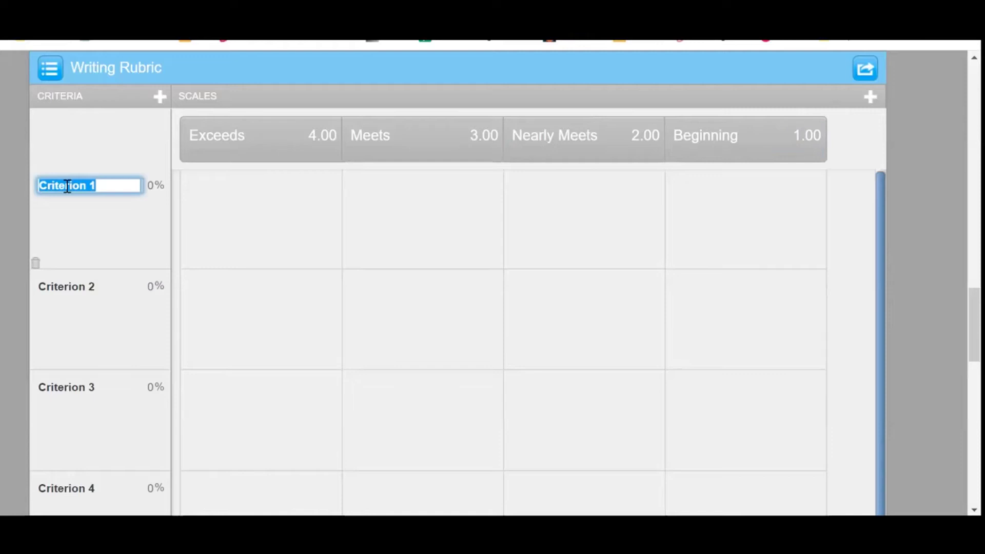
type("Ideas/Content")
left_click(67, 287)
type("Organization")
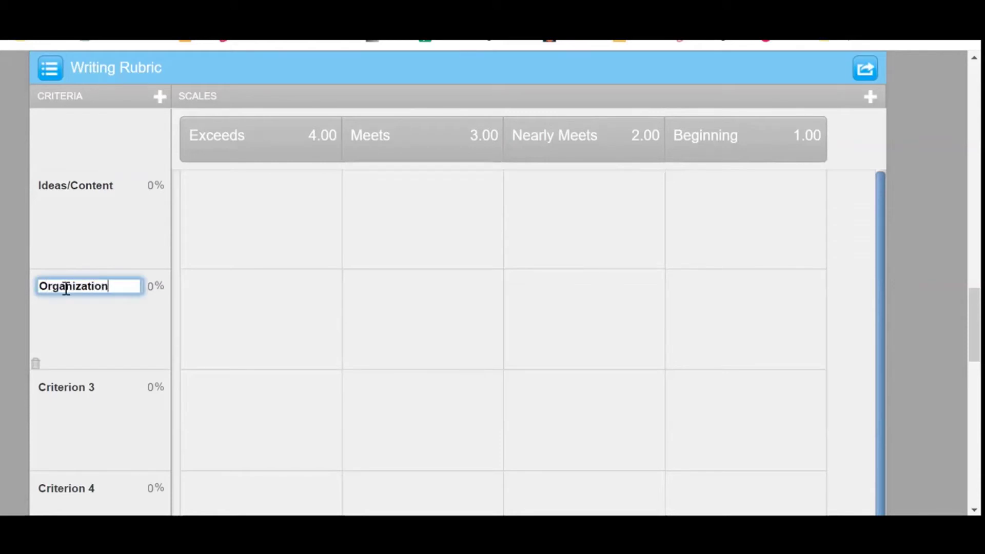
left_click(68, 389)
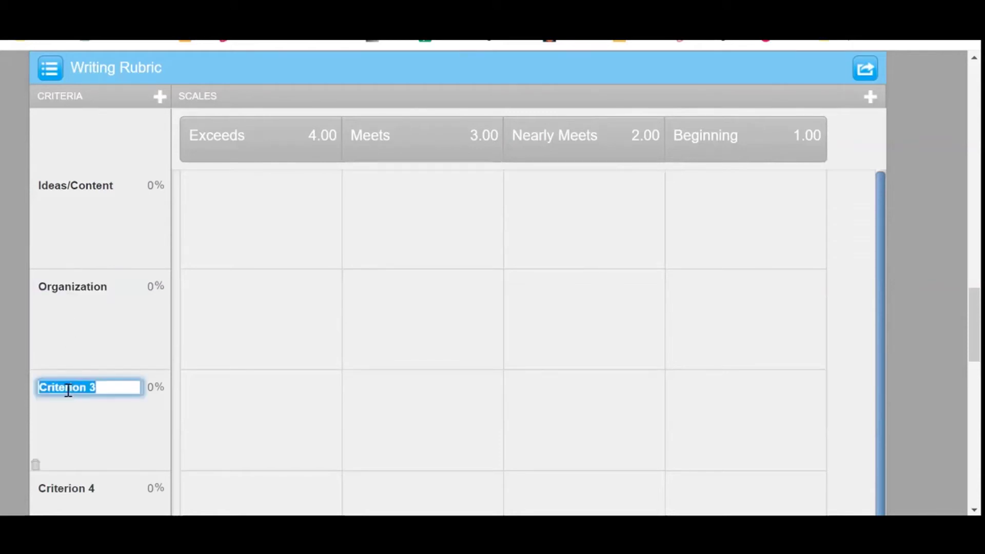
type("Word Choice")
left_click(66, 490)
type("Fluency")
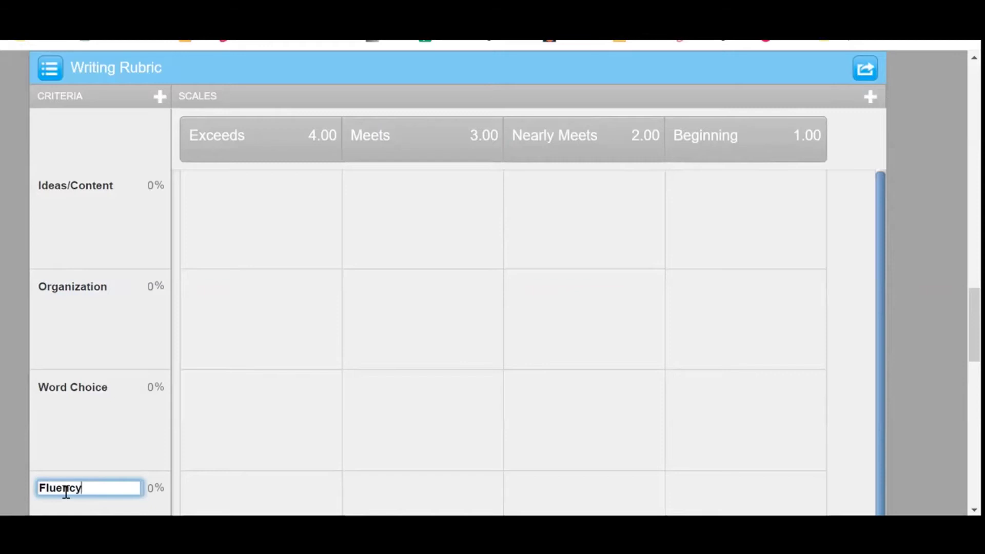
Step: Add a fifth criterion and name it "Conventions"
left_click(159, 97)
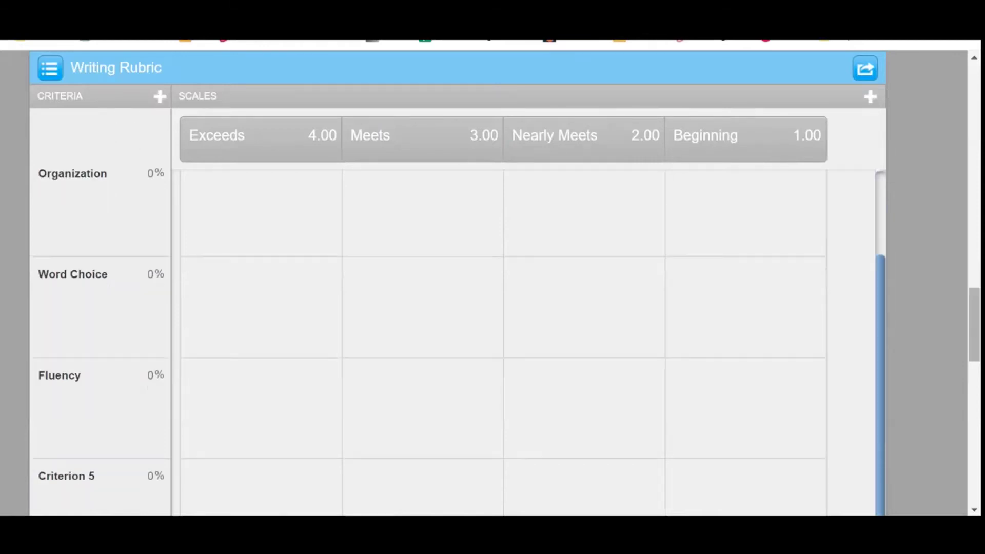
left_click_drag(973, 332, 974, 352)
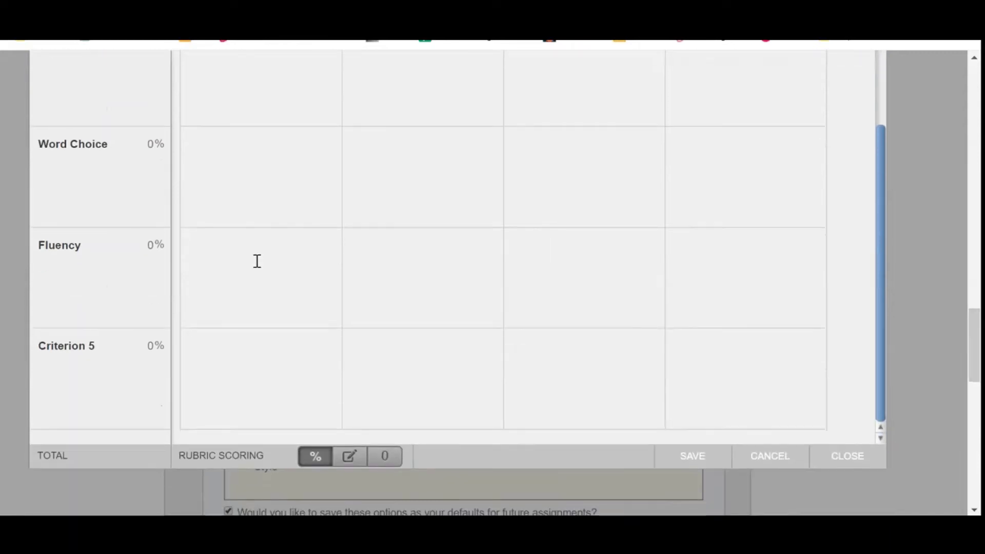
left_click(75, 352)
type("Conventions")
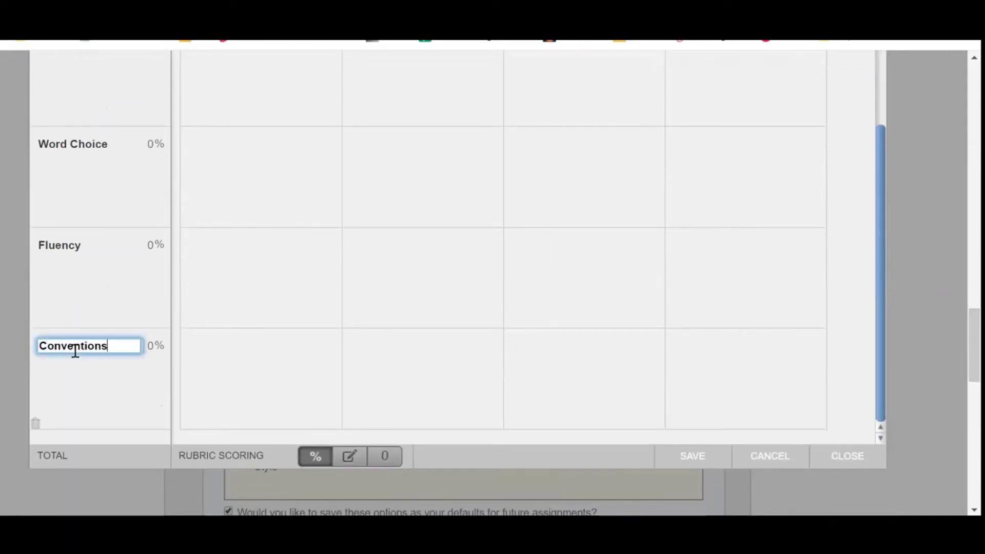
Step: Set the weights of the Conventions, Fluency, Word Choice and Organization criteria to 20% each
left_click(153, 349)
type("20")
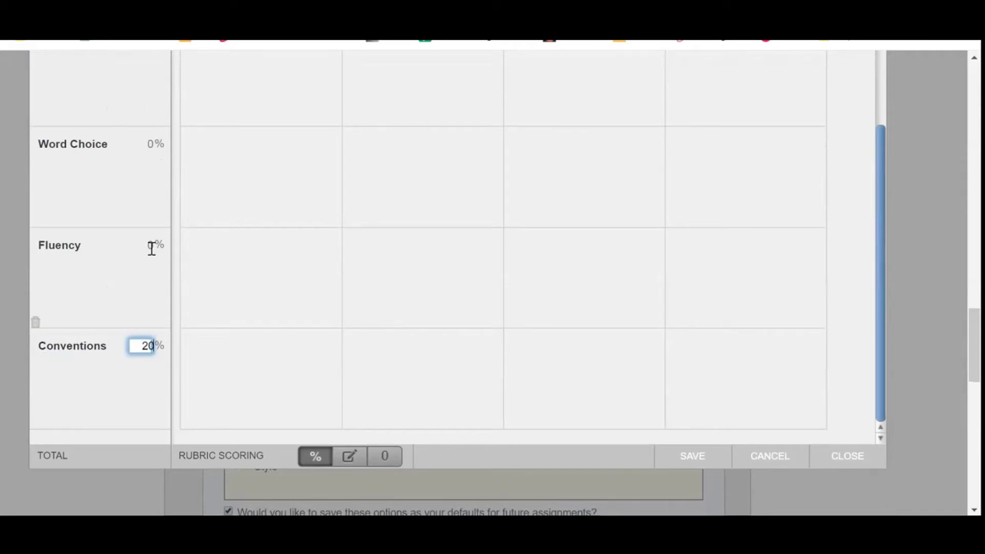
left_click(152, 246)
type("20")
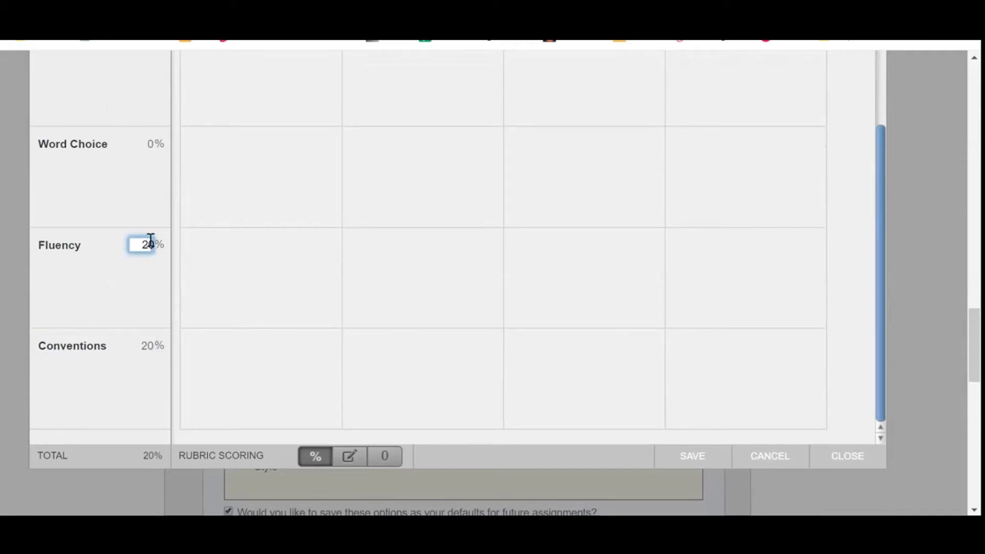
left_click(149, 145)
type("20")
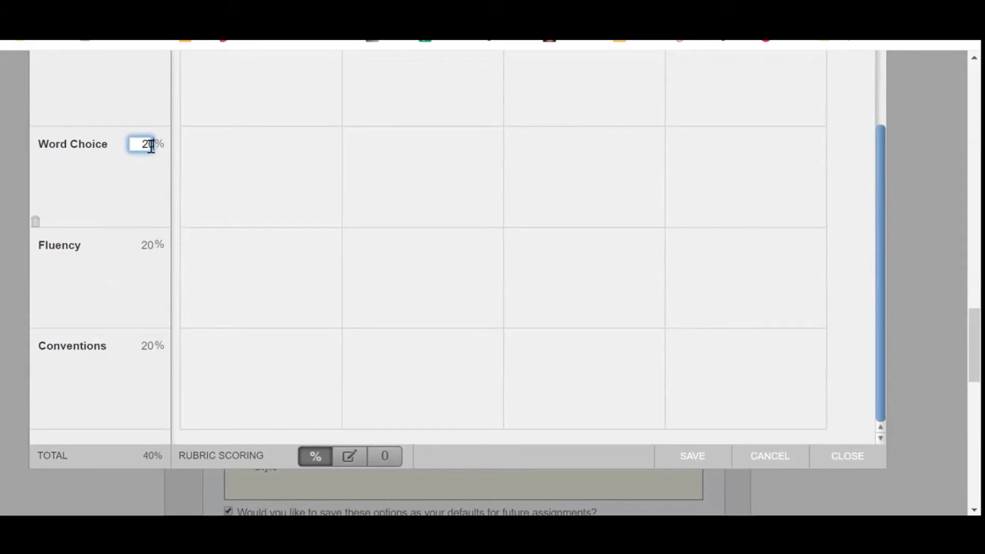
left_click_drag(977, 328, 978, 299)
scroll(979, 299, "down", 2)
left_click(150, 155)
left_click(150, 156)
type("20")
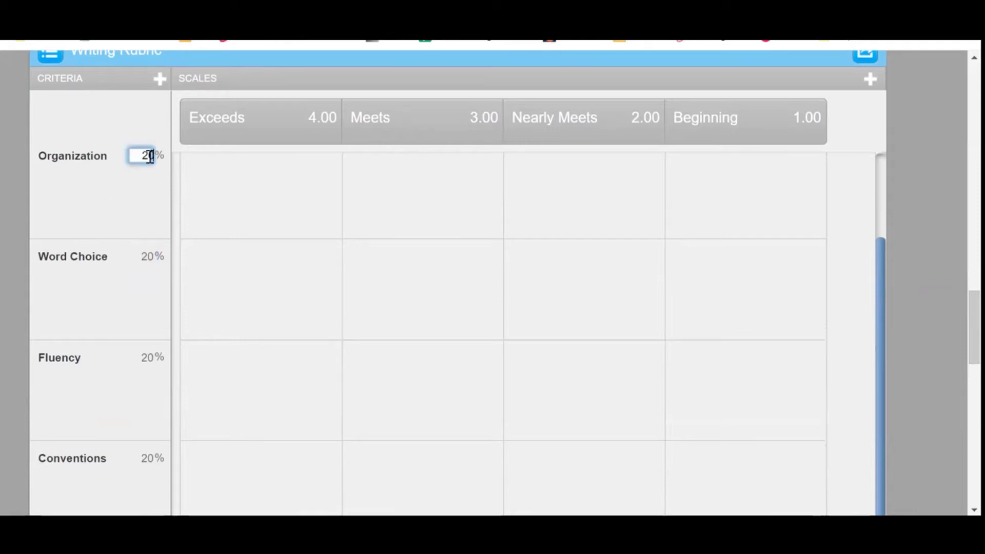
Step: Open the Organization description cells under Exceeds and Meets for editing
left_click(233, 178)
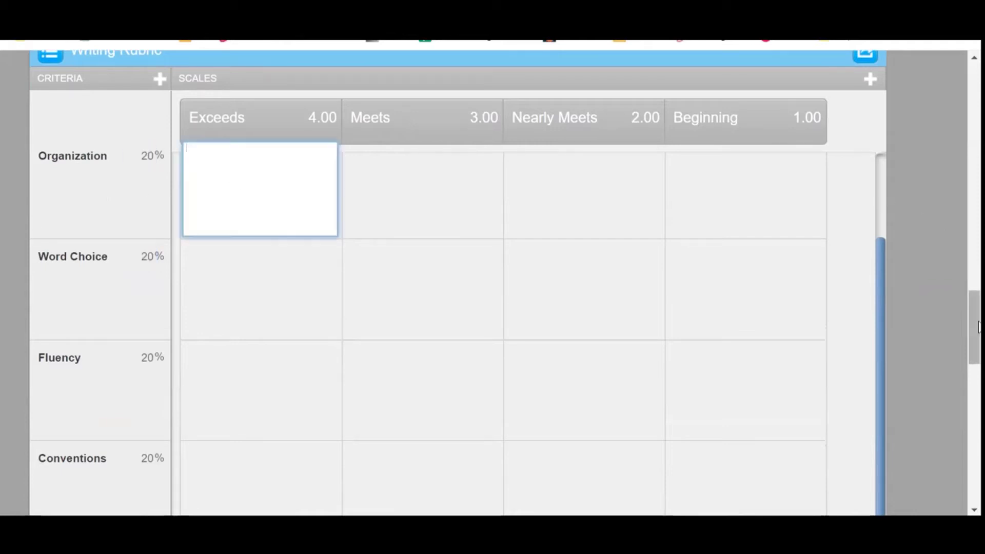
left_click_drag(976, 327, 977, 324)
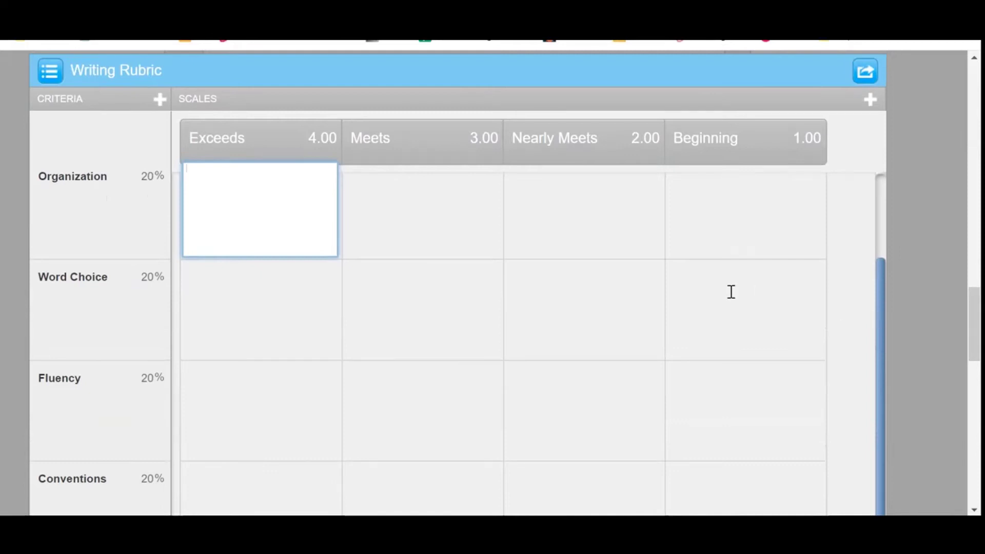
left_click(287, 229)
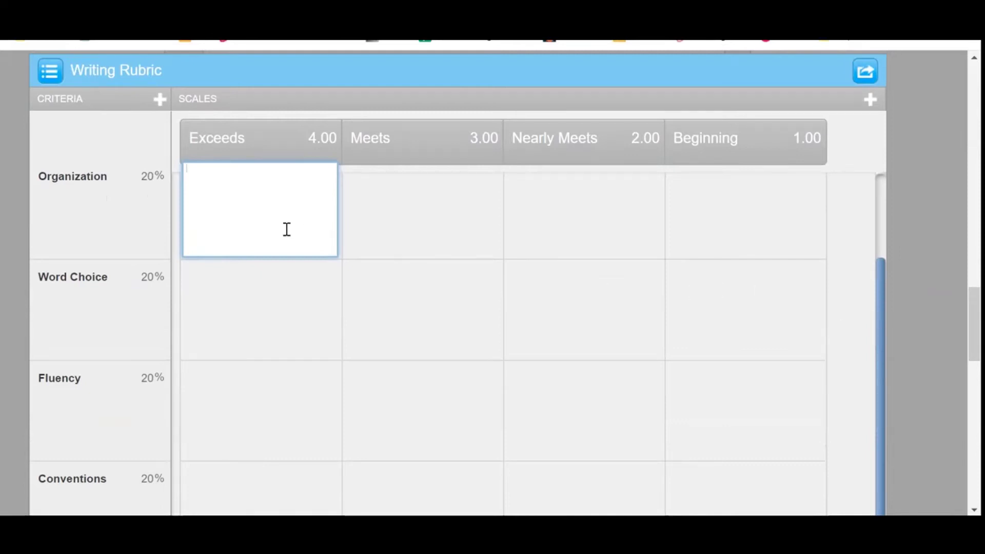
left_click(406, 222)
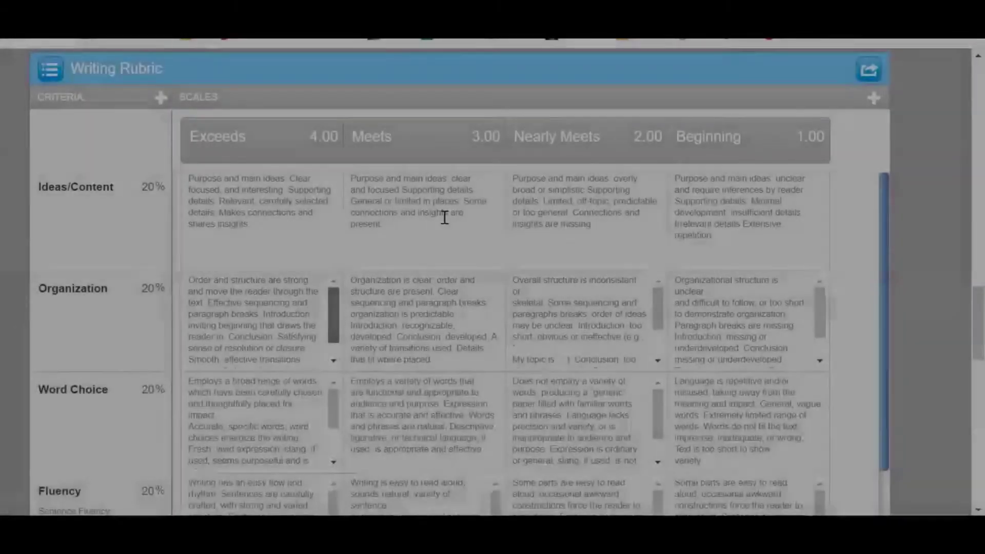
Step: Review the Ideas/Content and Organization descriptions across the four scales, along with the rubric scoring options
left_click(444, 217)
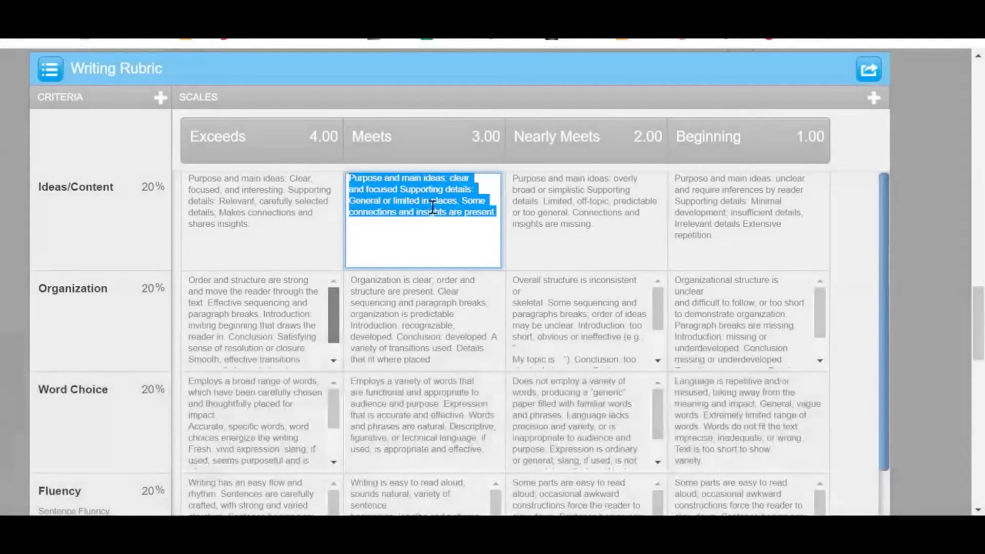
left_click(557, 205)
left_click(726, 200)
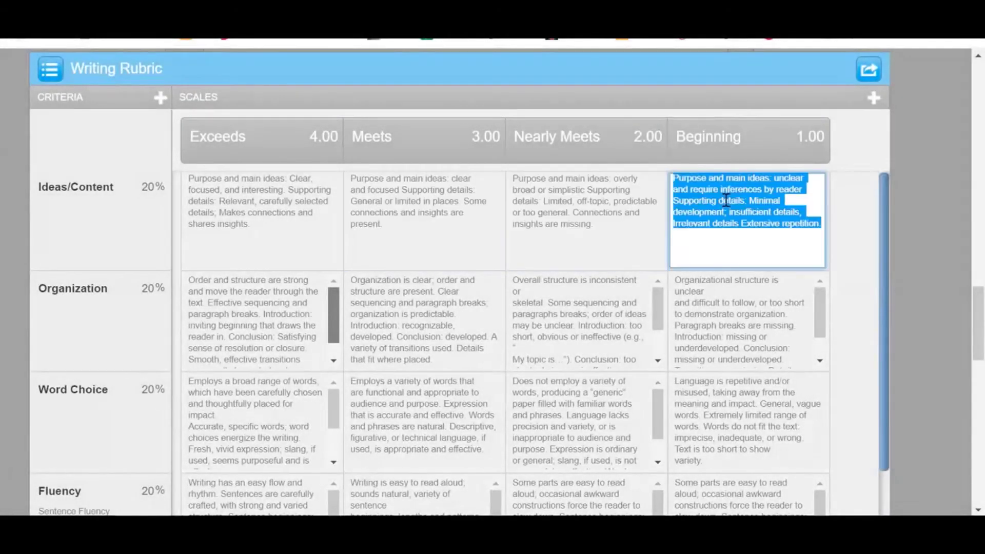
left_click(442, 205)
left_click(243, 203)
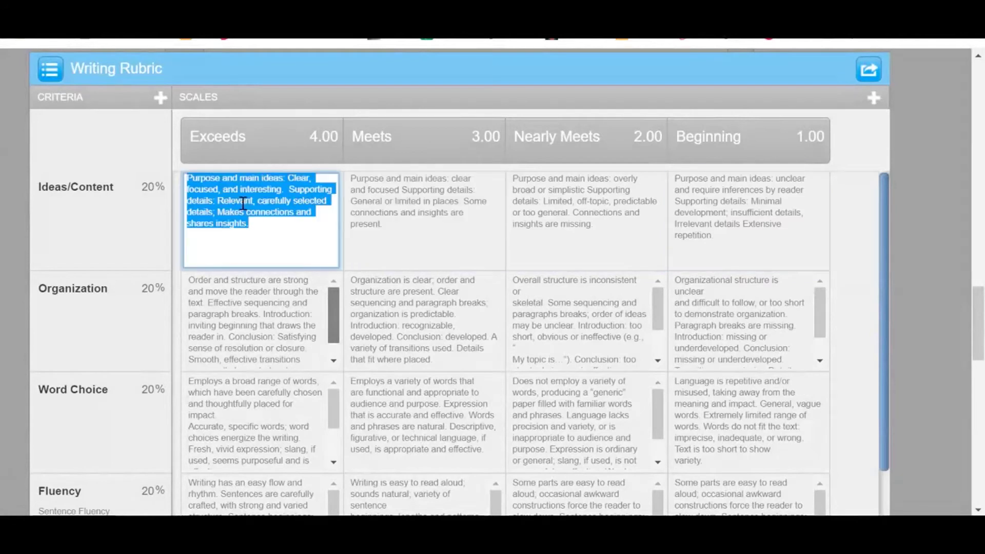
left_click(245, 300)
left_click(370, 303)
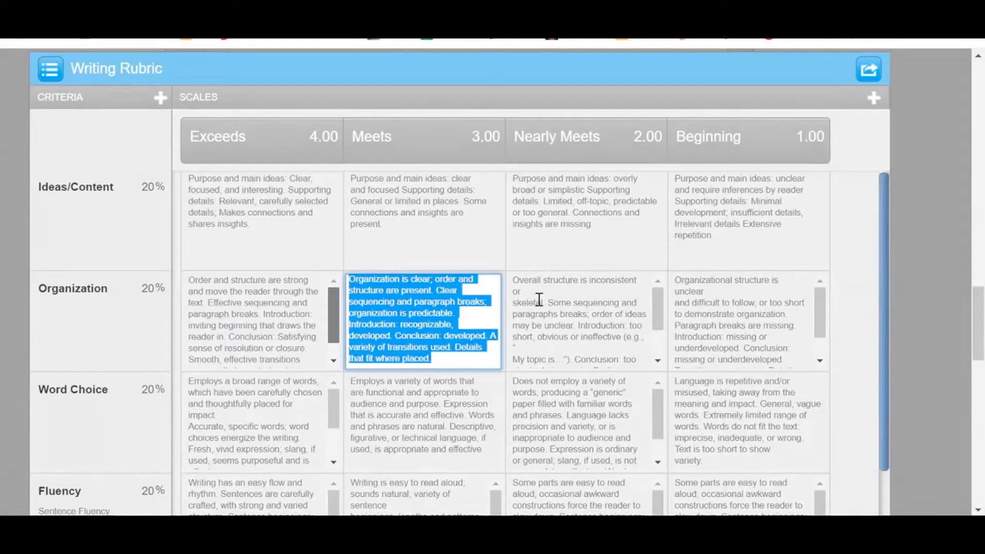
left_click(566, 289)
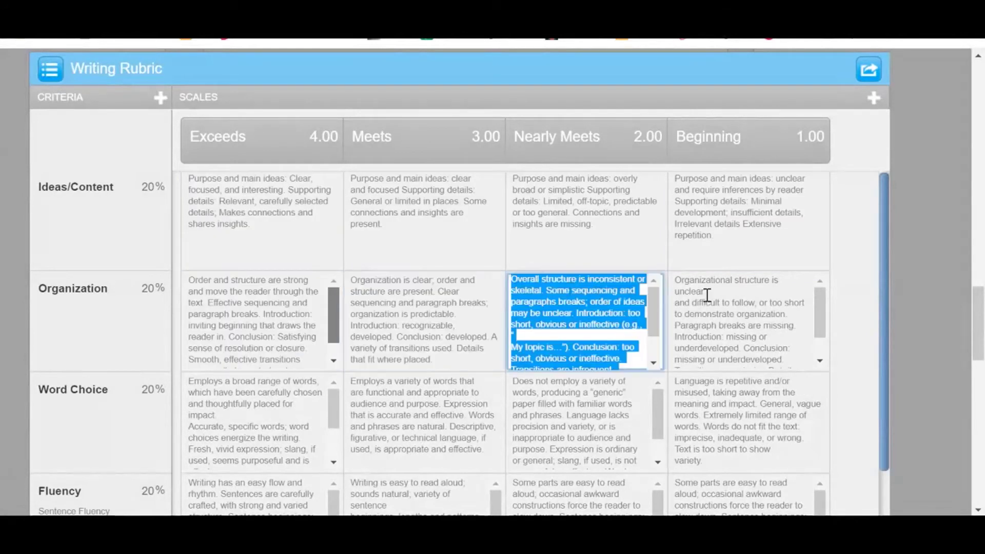
left_click(744, 293)
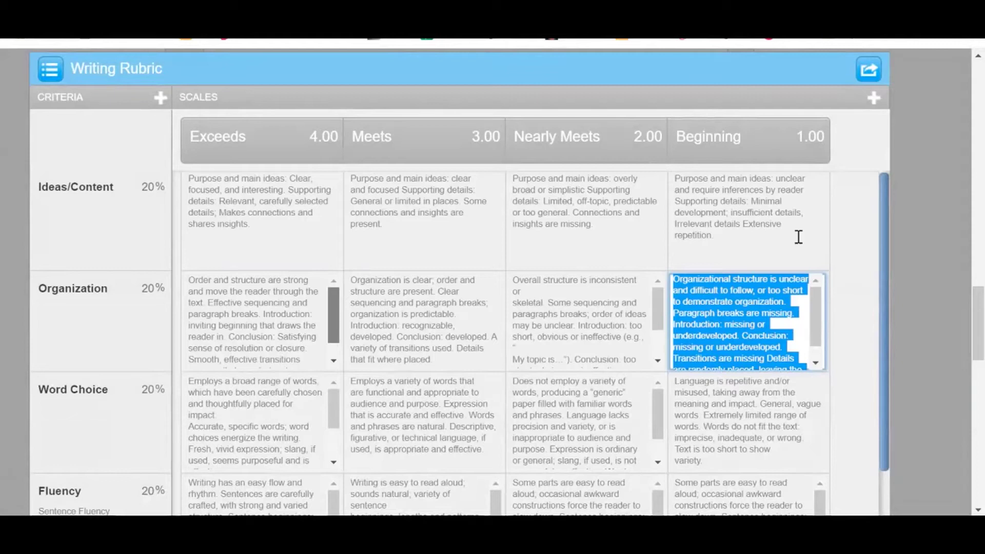
left_click_drag(977, 301, 977, 320)
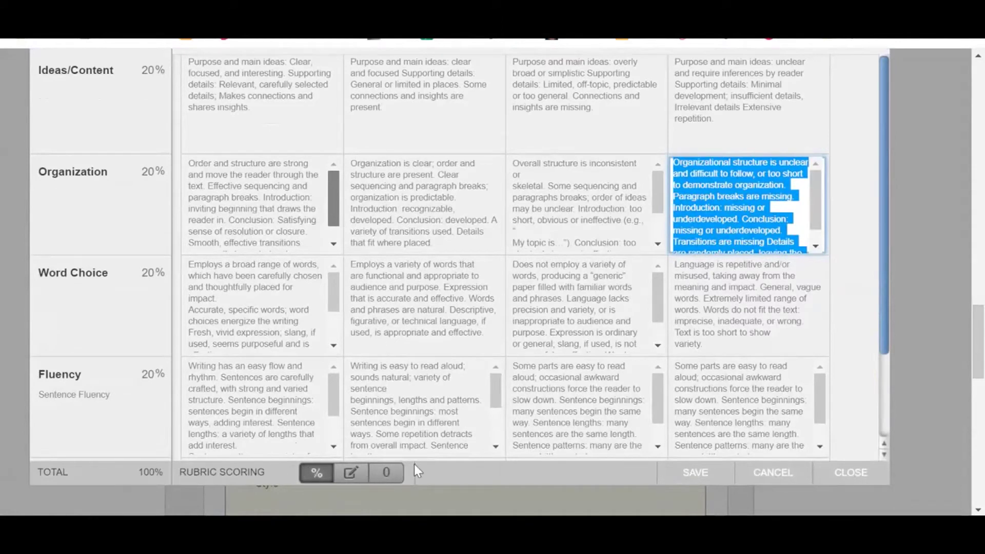
Step: Try custom-value scoring and scoreless mode on the Writing Rubric, and switch back to percentage scoring
mouse_move(979, 340)
left_mouse_down()
mouse_move(980, 318)
mouse_move(982, 328)
left_mouse_up()
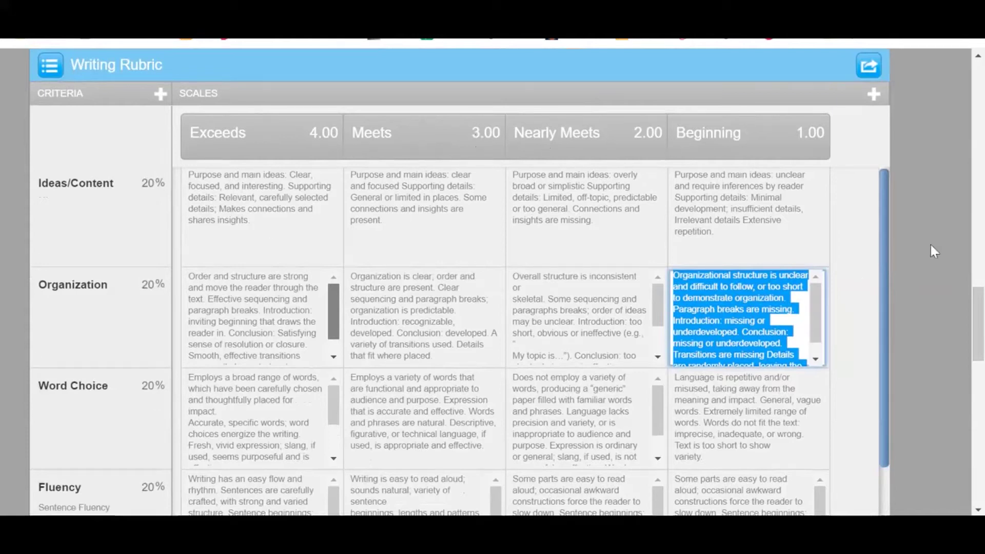
left_click_drag(980, 312, 979, 329)
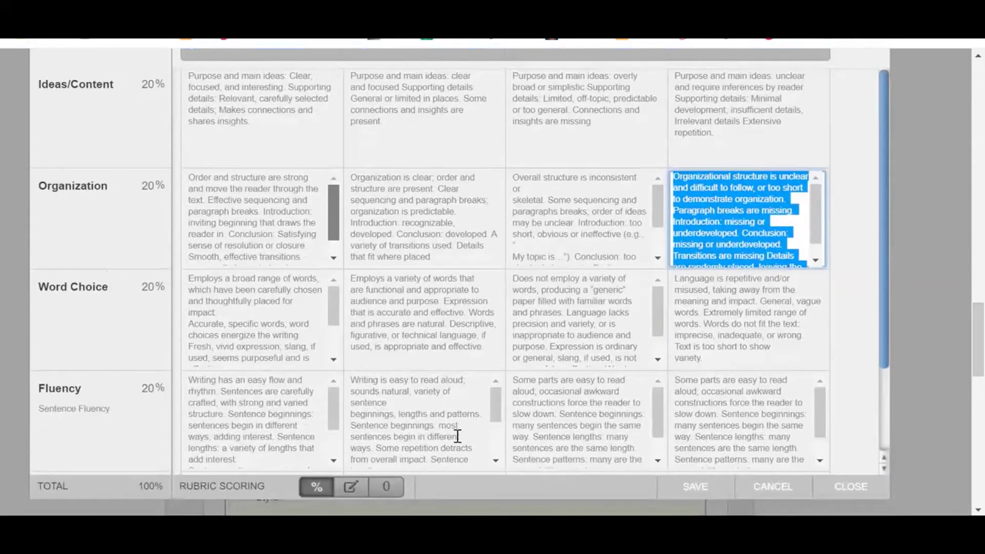
left_click(349, 487)
left_click(356, 281)
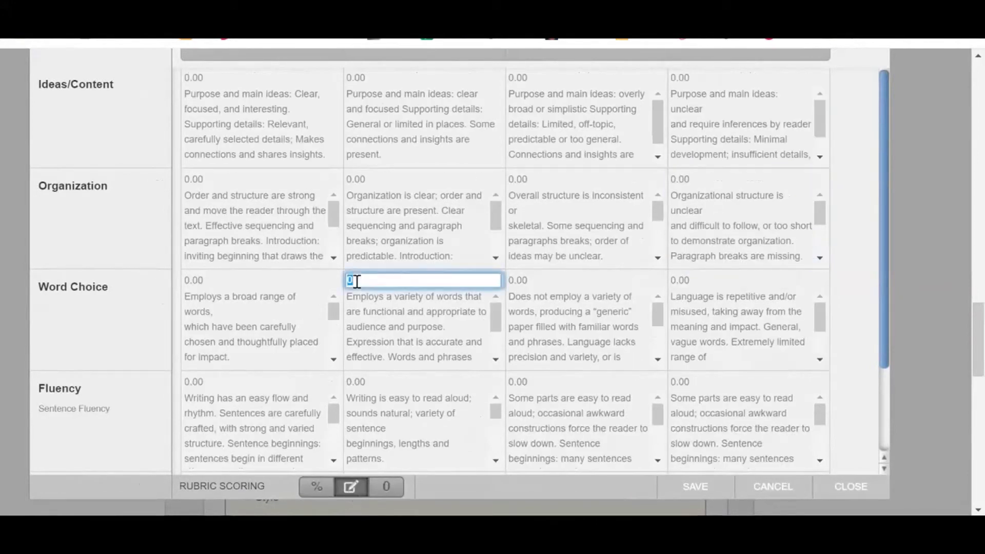
left_click(523, 279)
left_click(680, 280)
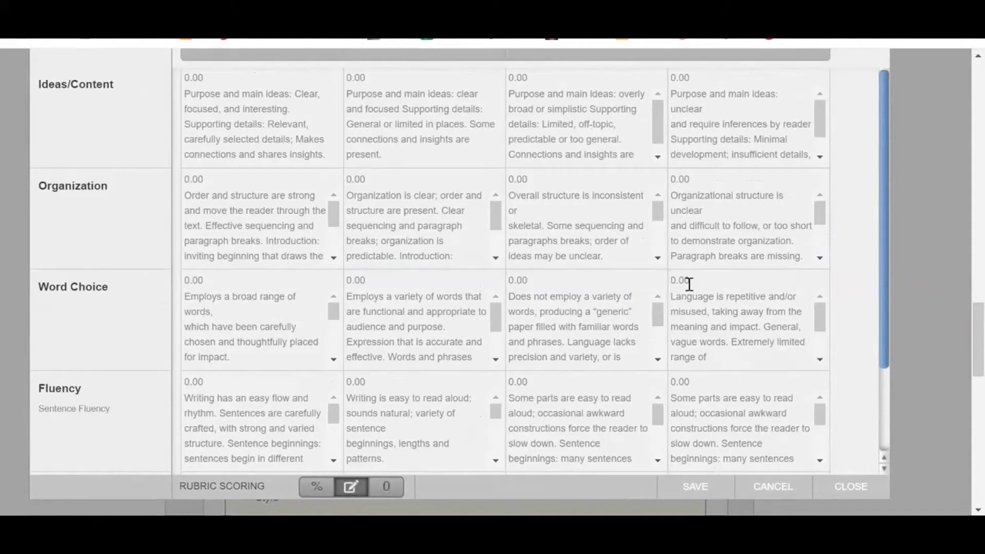
left_click(682, 177)
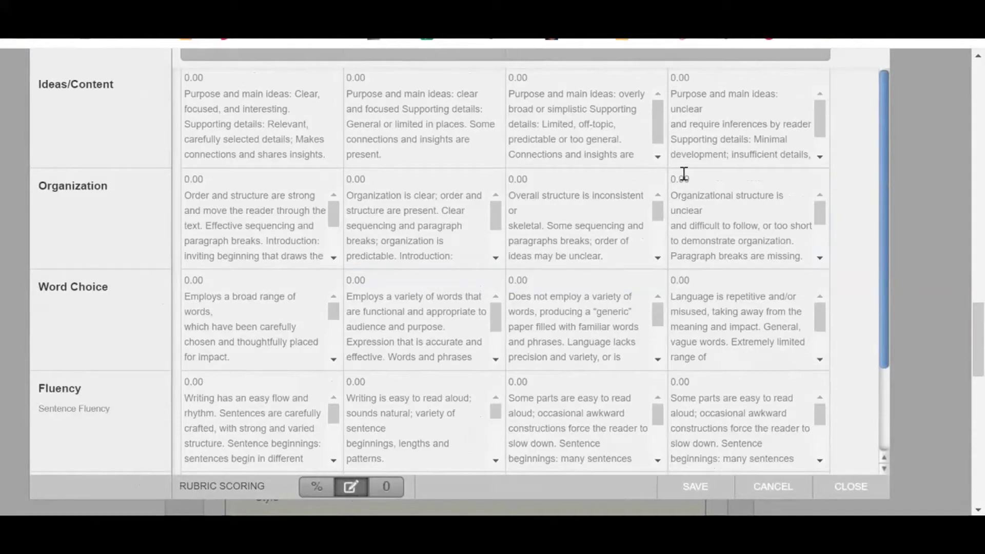
left_click(387, 486)
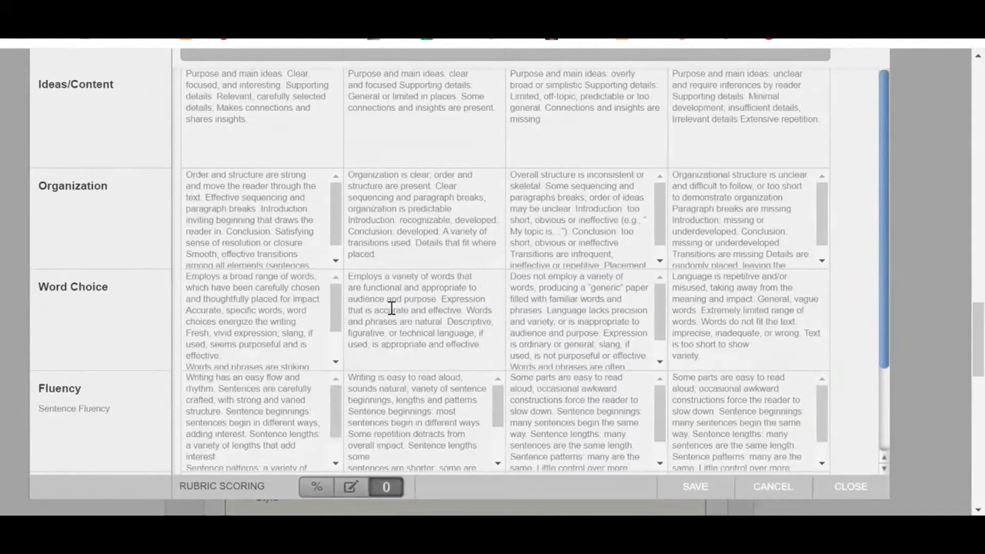
left_click(317, 488)
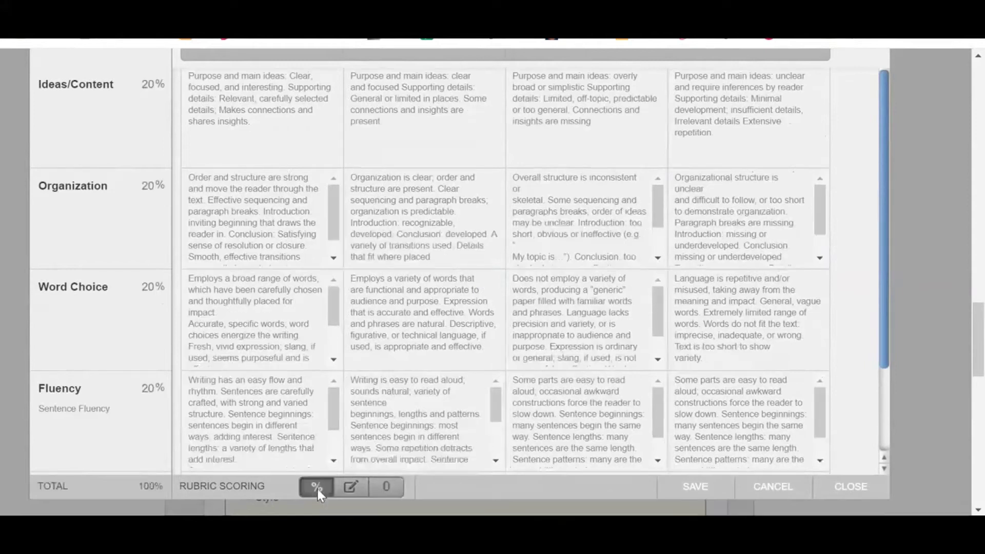
mouse_move(980, 328)
left_mouse_down()
mouse_move(981, 315)
mouse_move(981, 331)
left_mouse_up()
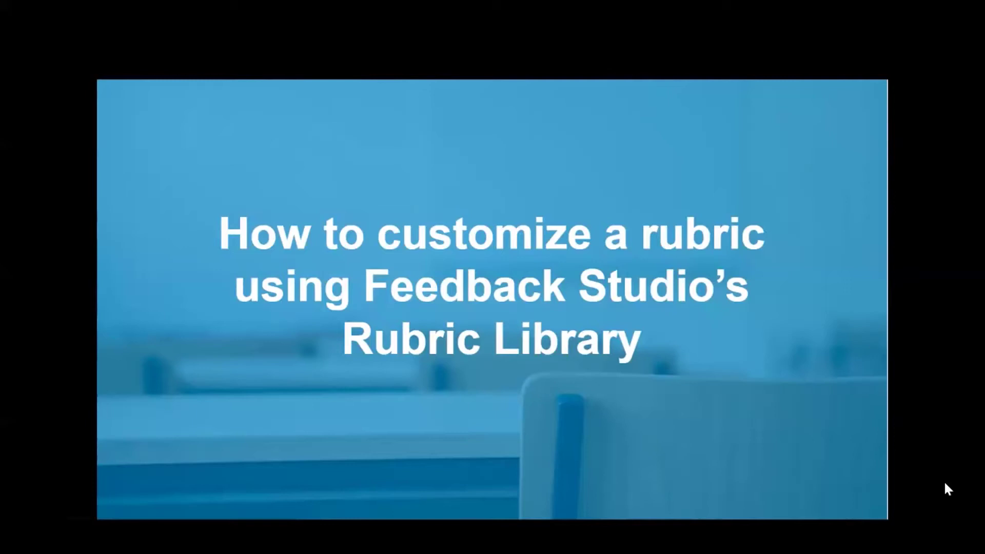
key("Right")
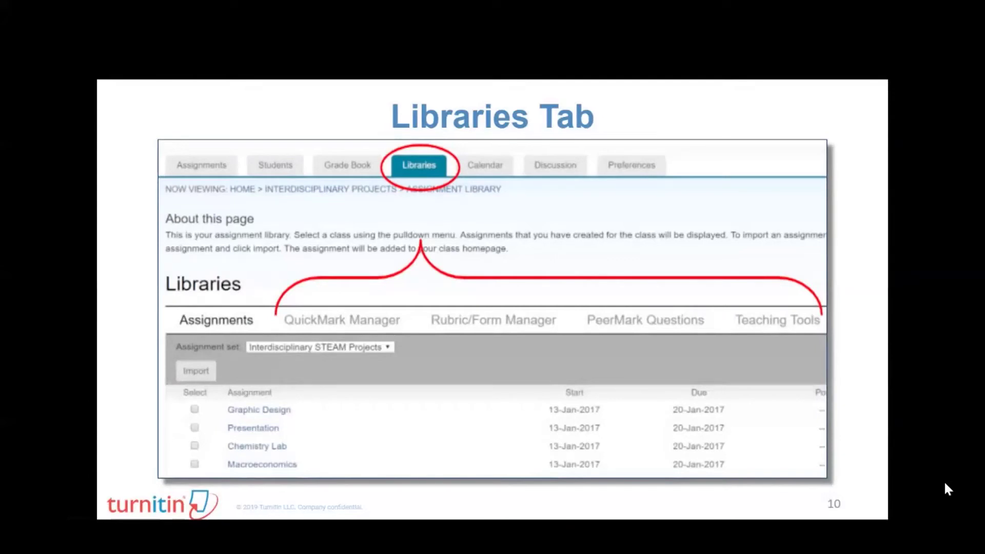
key("Right")
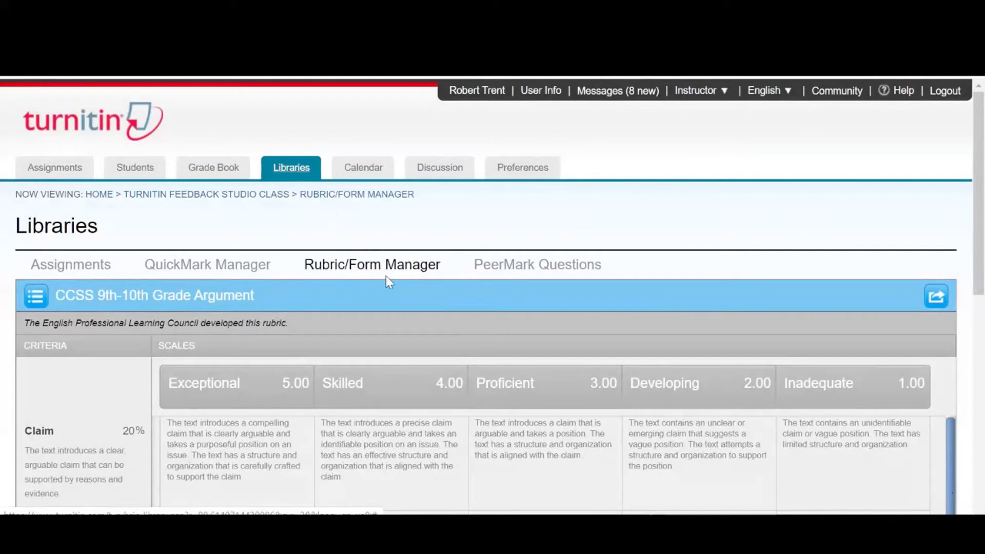
Step: Open the 9th-10th Grade Narrative rubric from the Turnitin rubric collection in the Rubric/Form Manager
left_click_drag(977, 254, 981, 344)
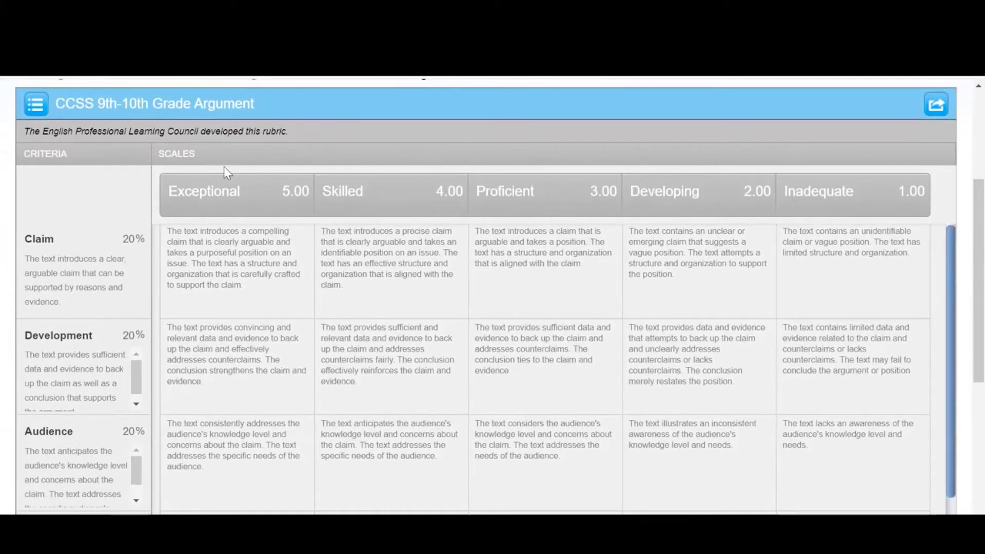
left_click(32, 102)
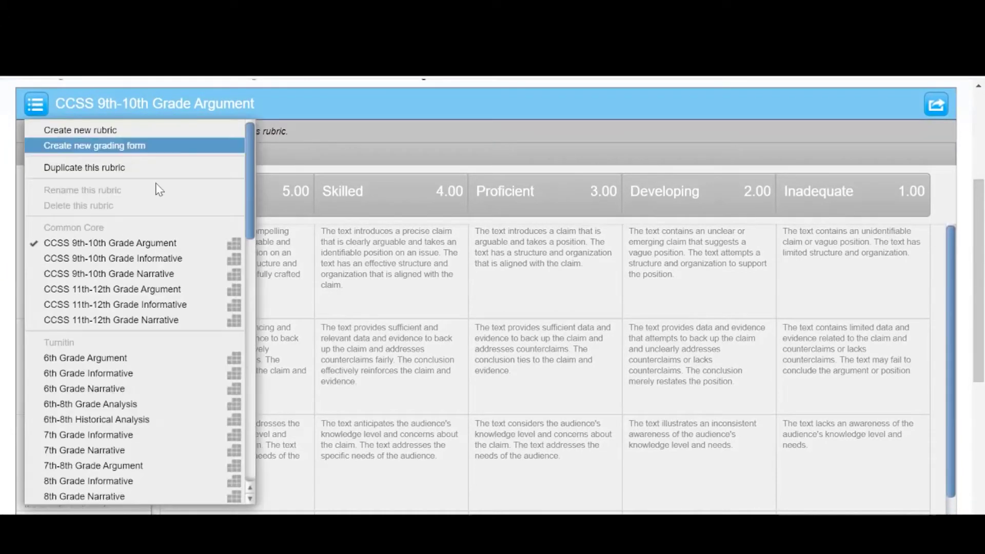
left_click_drag(250, 184, 253, 254)
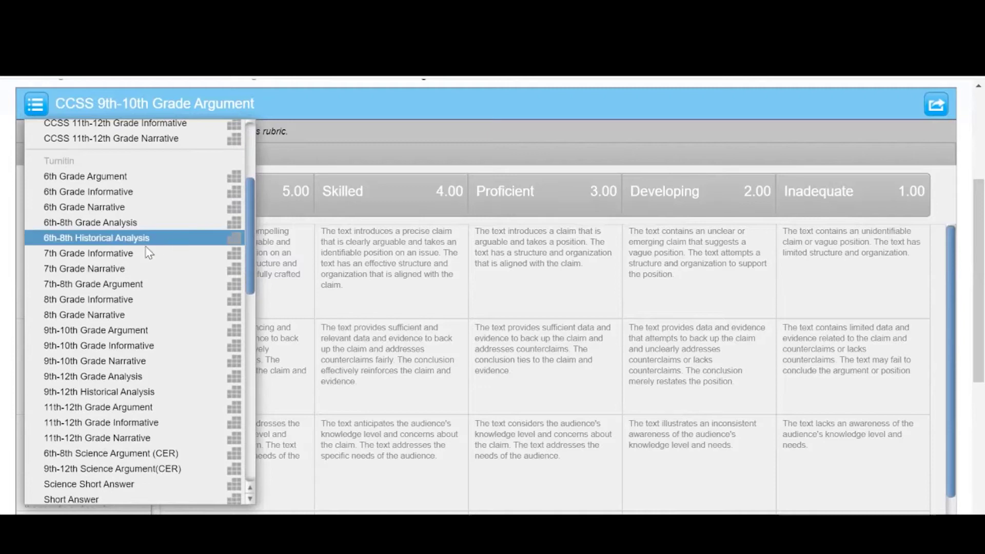
left_click(128, 363)
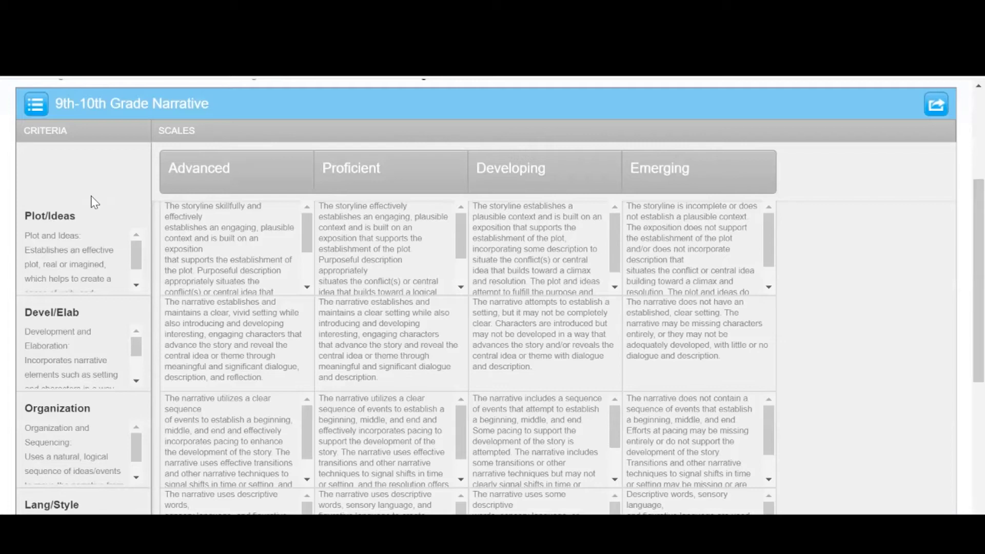
Step: Duplicate the 9th-10th Grade Narrative rubric and keep the default name of the copy
left_click(34, 103)
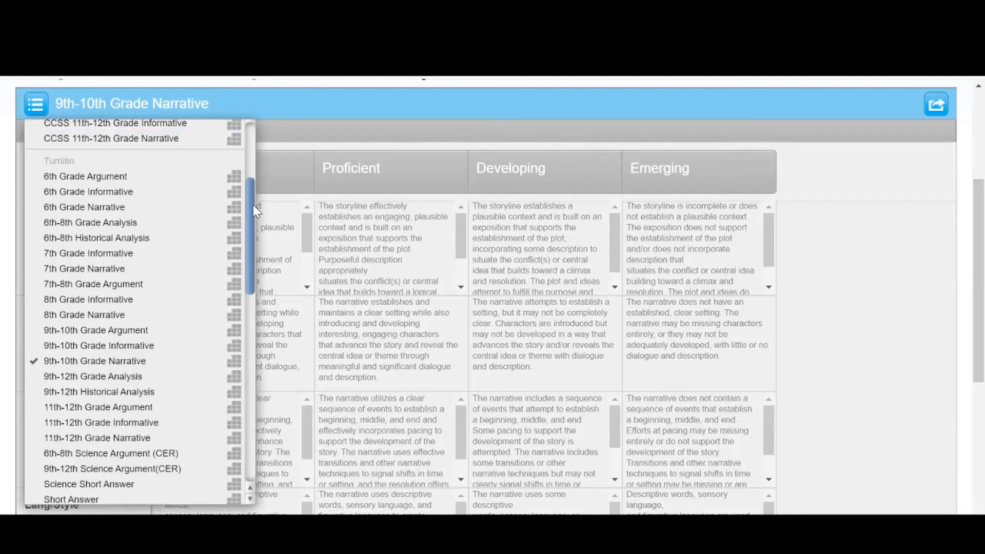
scroll(253, 198, "down", 1)
left_click_drag(254, 196, 255, 128)
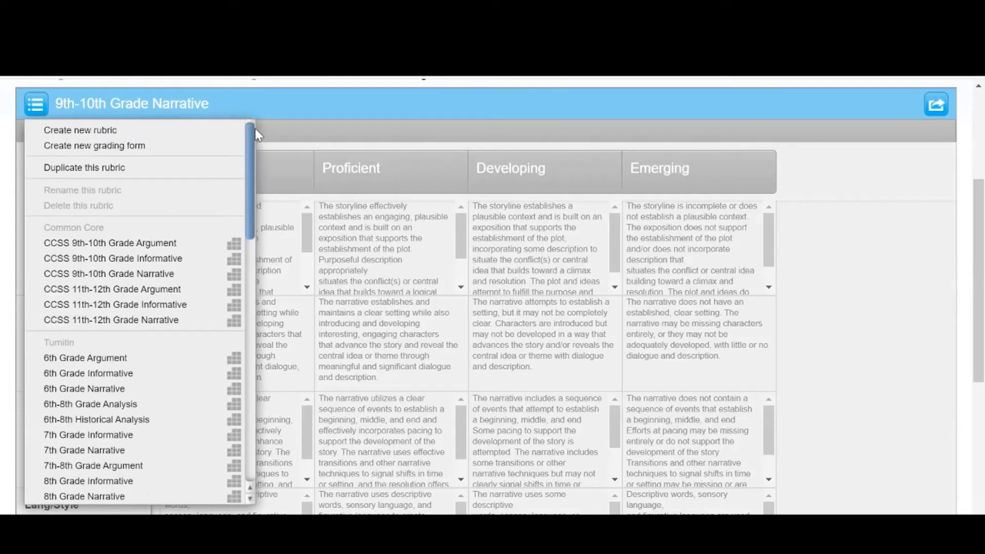
left_click(130, 172)
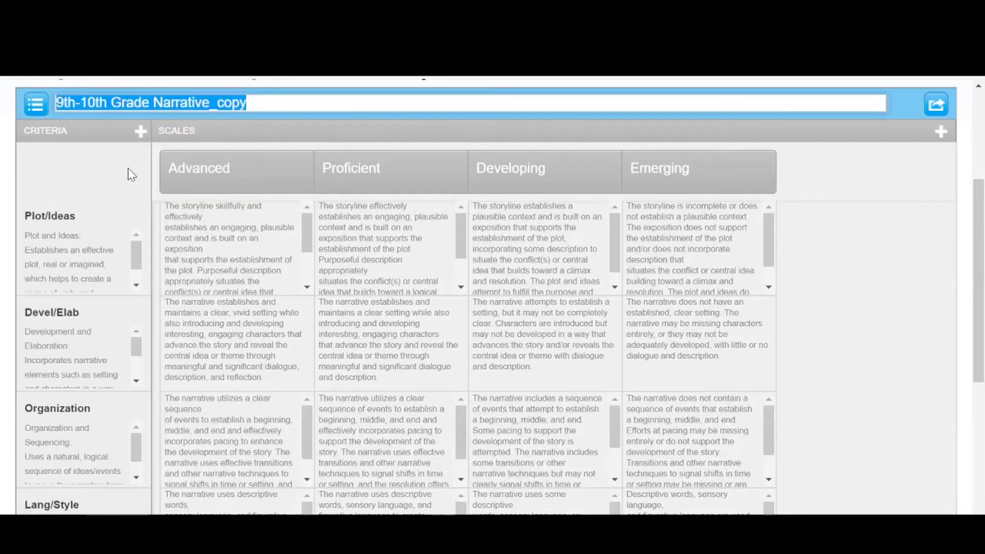
left_click(219, 235)
Step: Open the copy's scale titles and its Plot/Ideas descriptions for editing, without changing their text
left_click(235, 165)
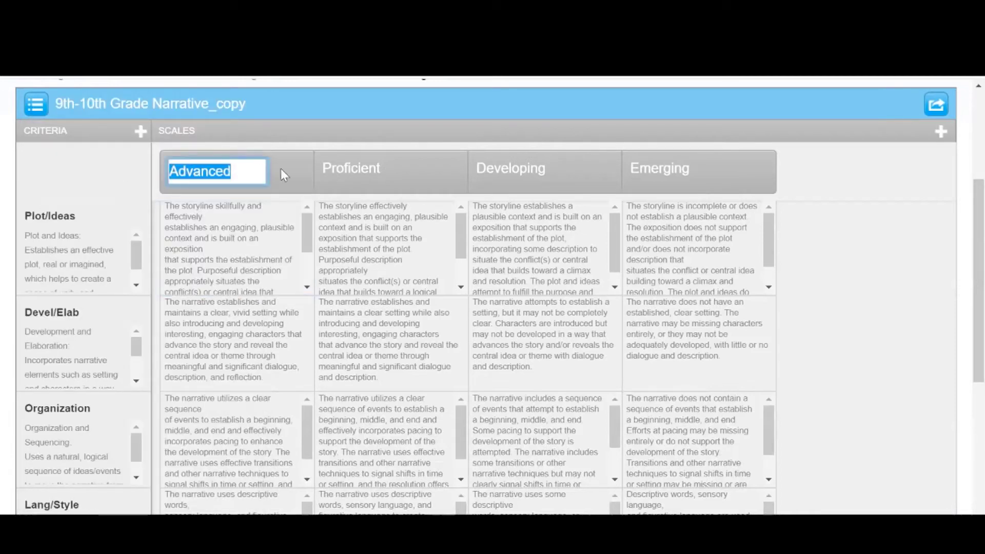
left_click(359, 170)
left_click(511, 170)
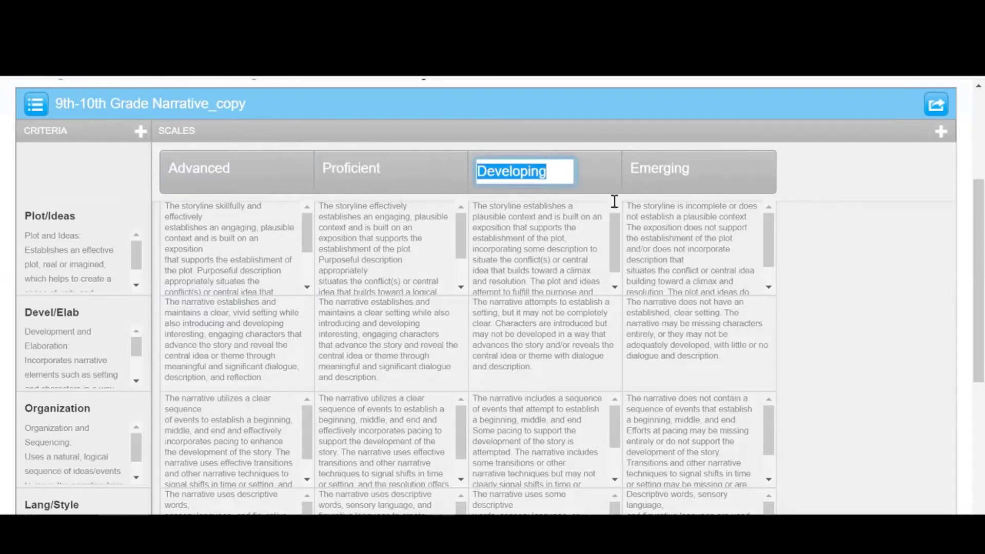
left_click(674, 215)
left_click(675, 169)
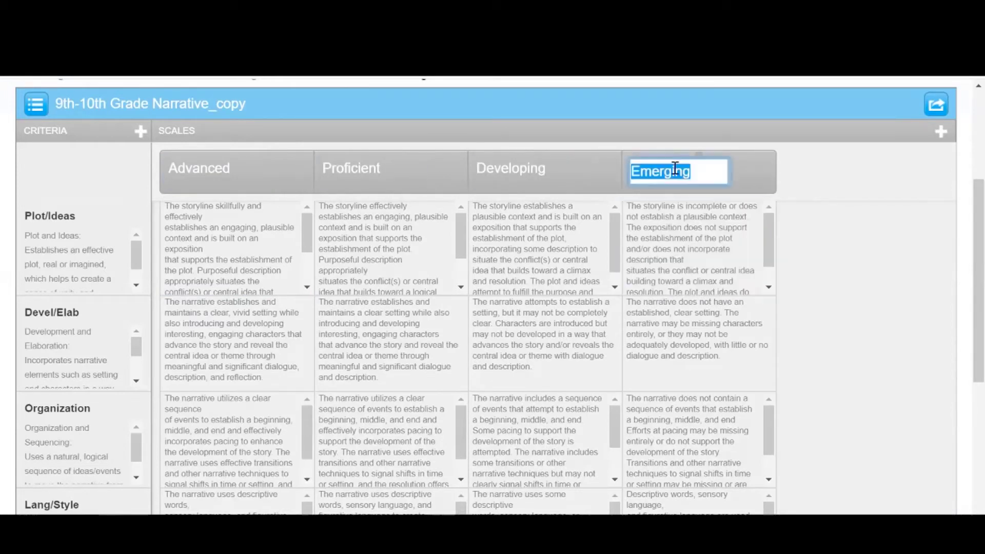
left_click(543, 248)
left_click(376, 250)
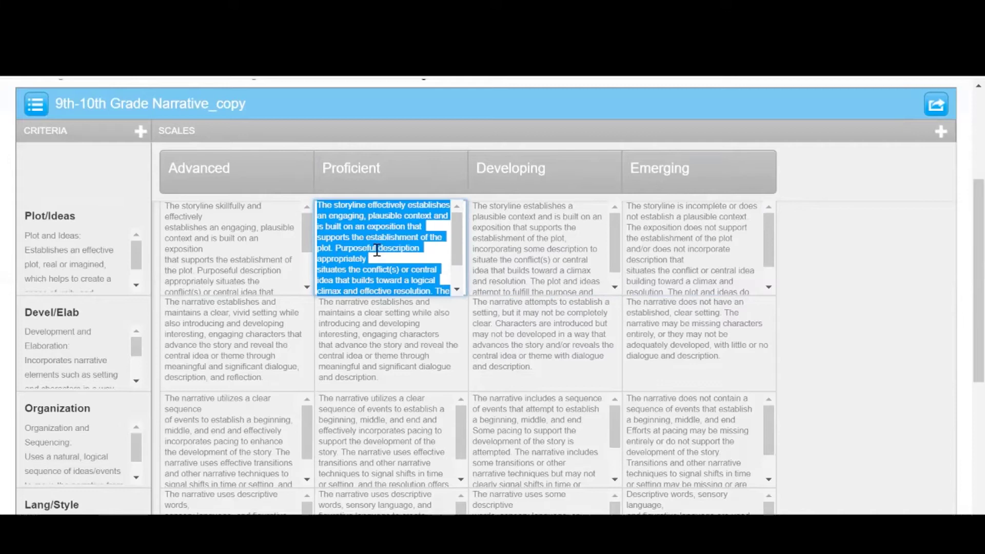
Step: Switch the copied rubric to percentage scoring and score Advanced 4, Proficient 3, Developing 2 and Emerging 1
left_click_drag(978, 254, 980, 321)
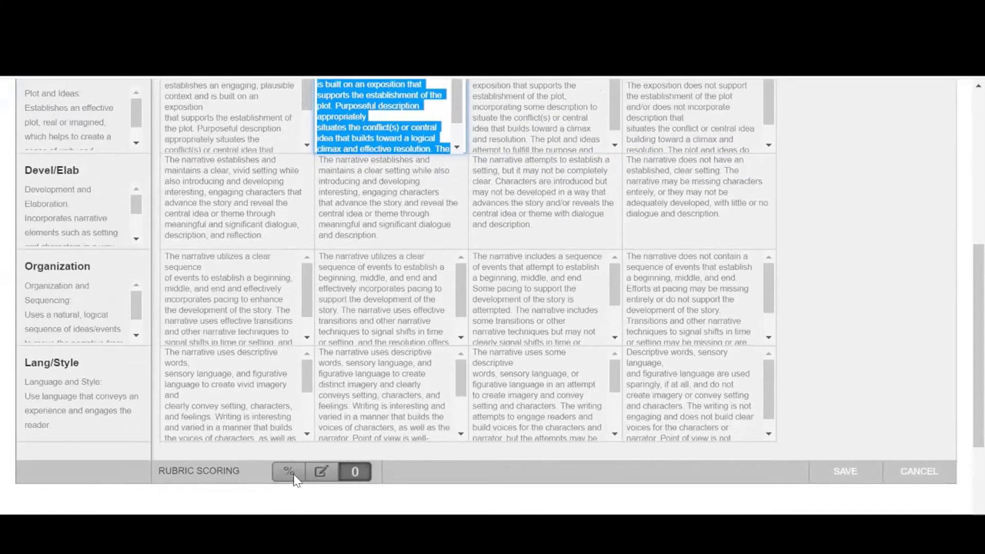
left_click(290, 473)
left_click_drag(980, 356, 979, 290)
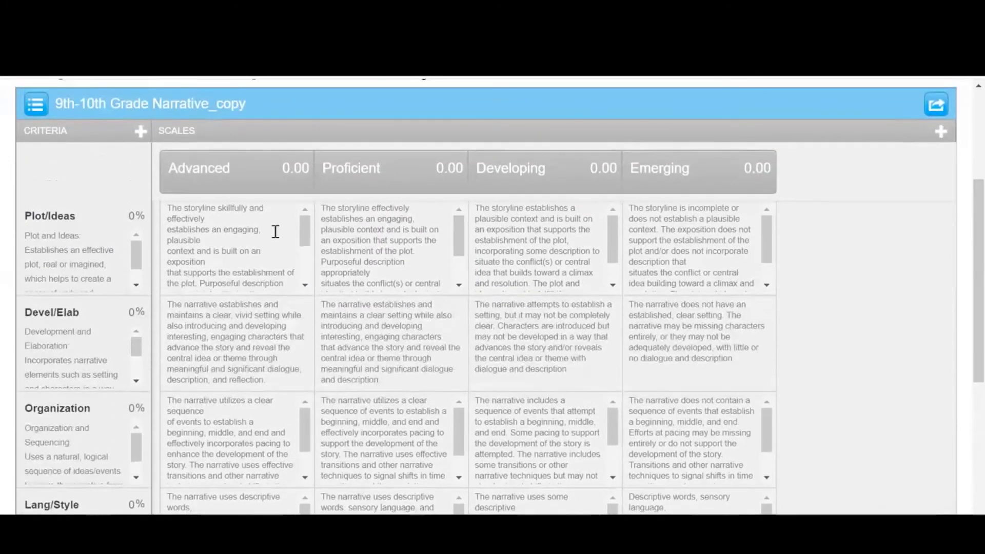
left_click(290, 168)
type("4")
left_click(442, 169)
type("3")
left_click(598, 170)
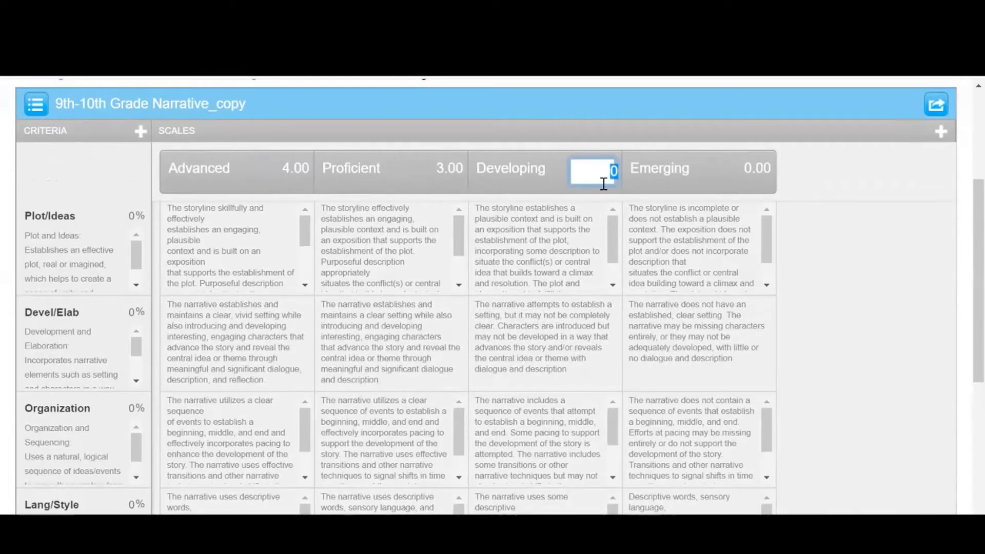
type("2")
left_click(751, 170)
type("1")
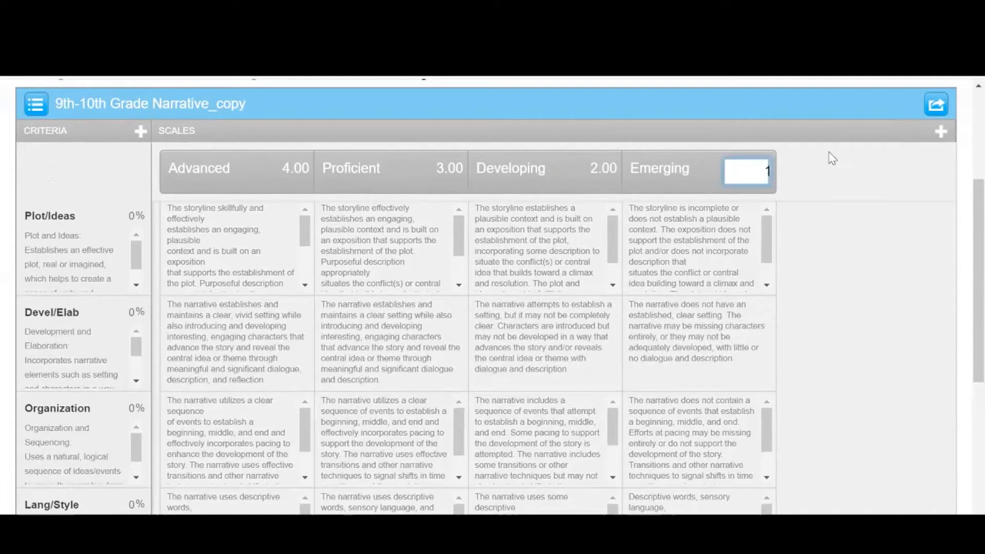
Step: Set the weights of the Plot/Ideas, Devel/Elab, Organization and Lang/Style criteria to 25% each
left_click_drag(977, 216, 982, 255)
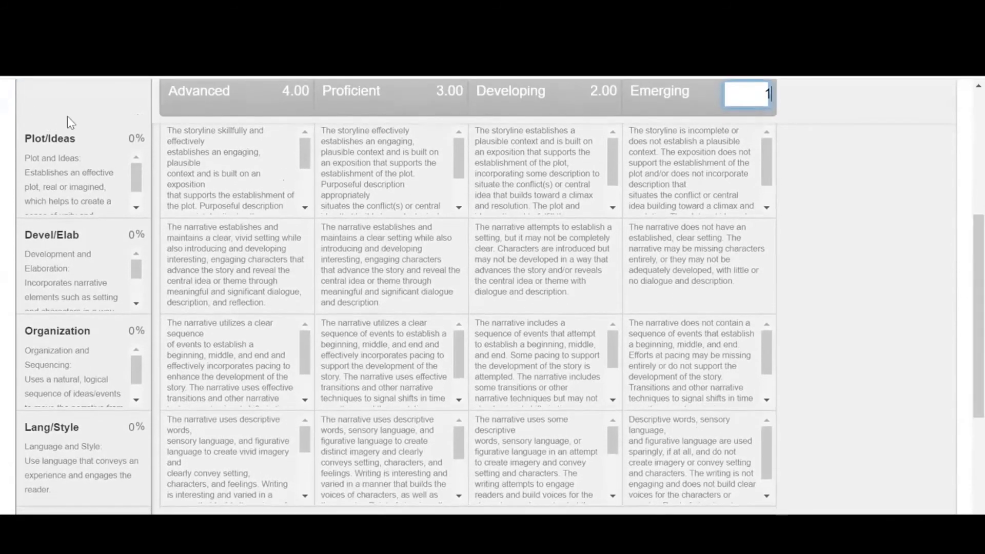
left_click(128, 139)
type("25")
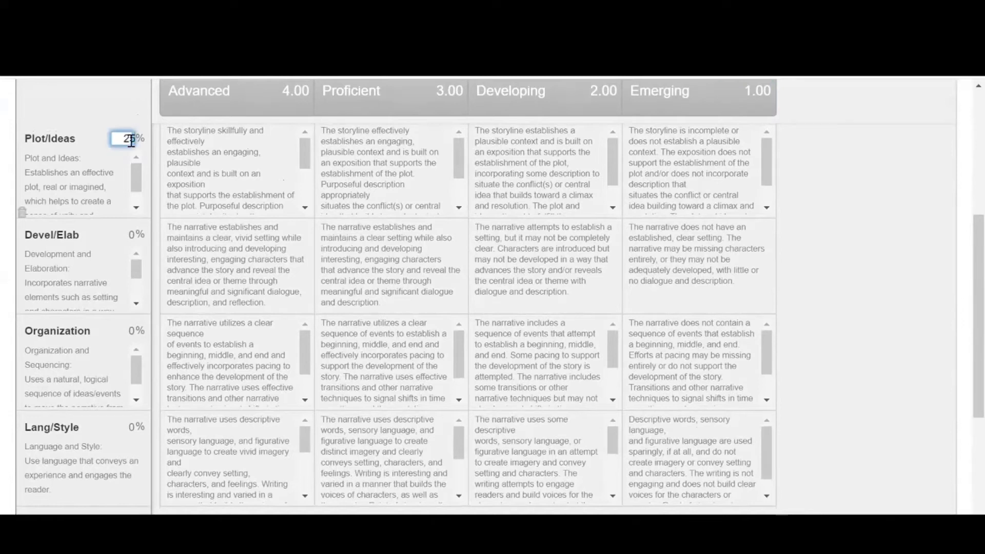
left_click(132, 234)
type("25")
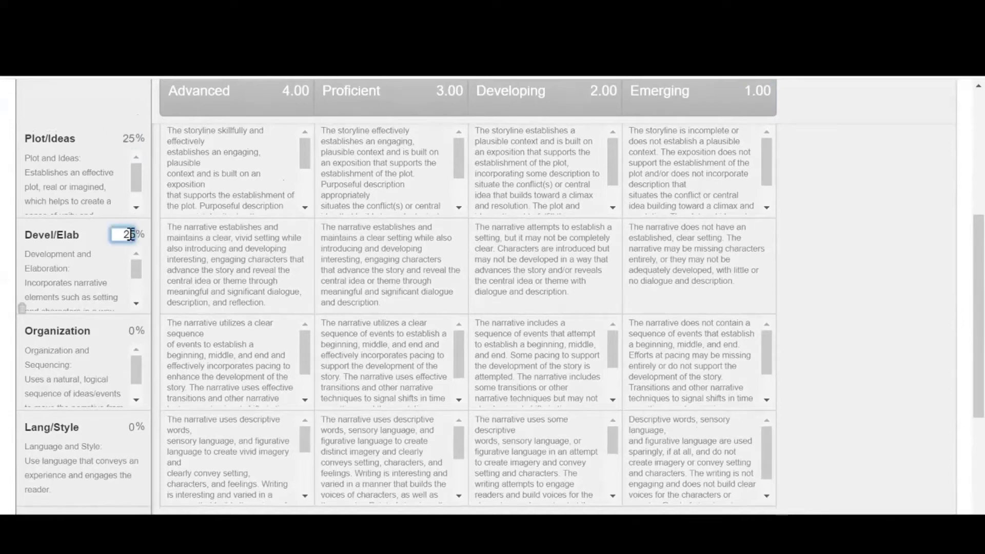
left_click(132, 330)
type("25")
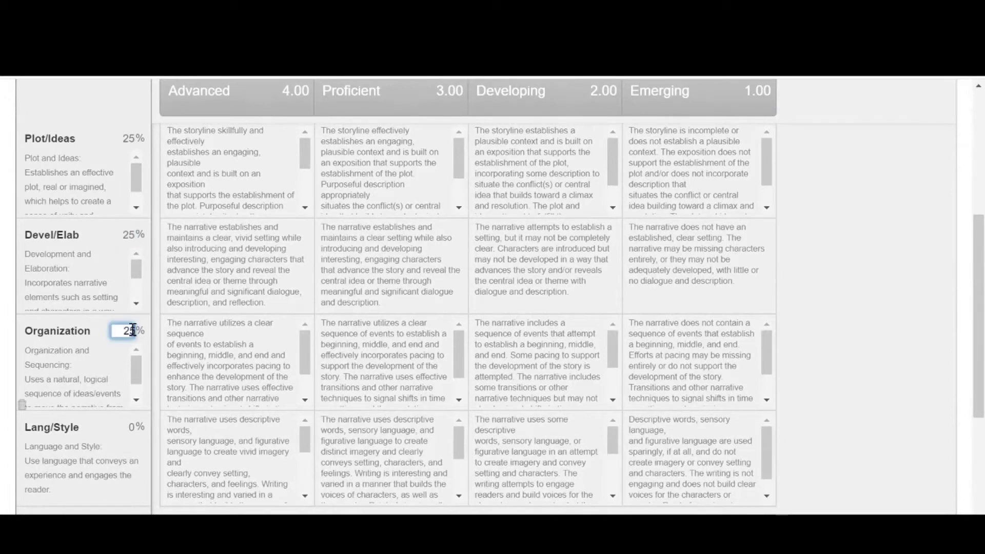
left_click(133, 428)
type("25")
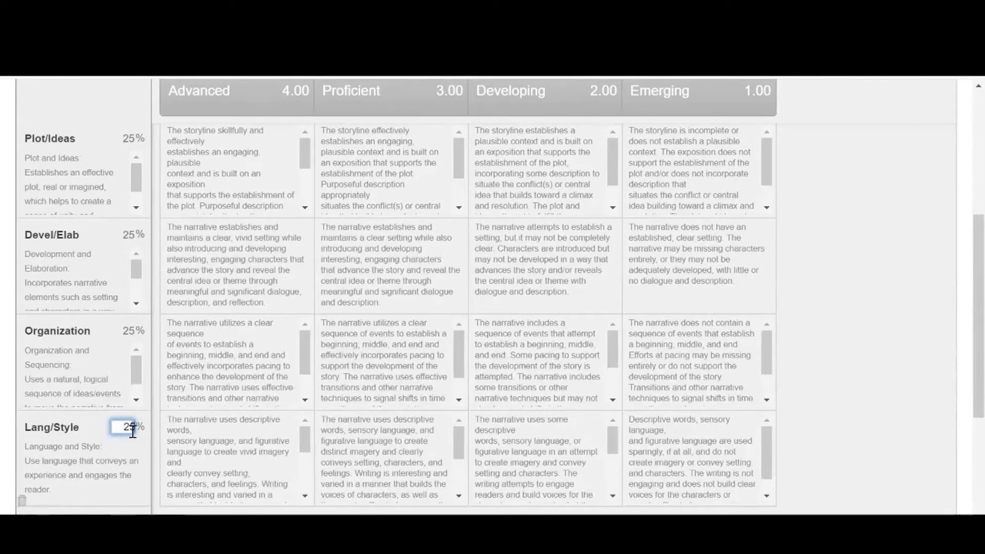
left_click(194, 380)
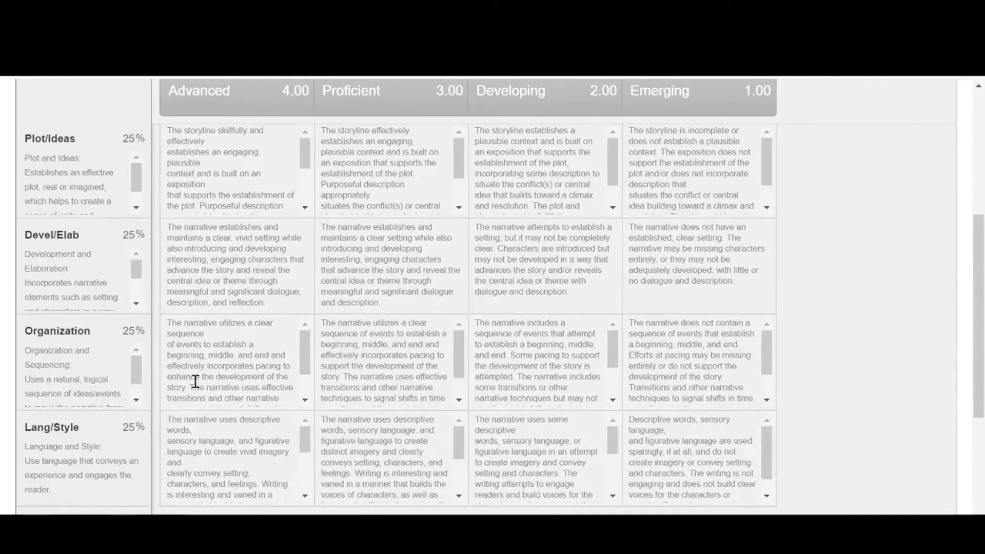
Step: Open the Proficient Organization description, the Developing Devel/Elab description, and the Developing and Emerging Plot/Ideas descriptions for editing
left_click(340, 356)
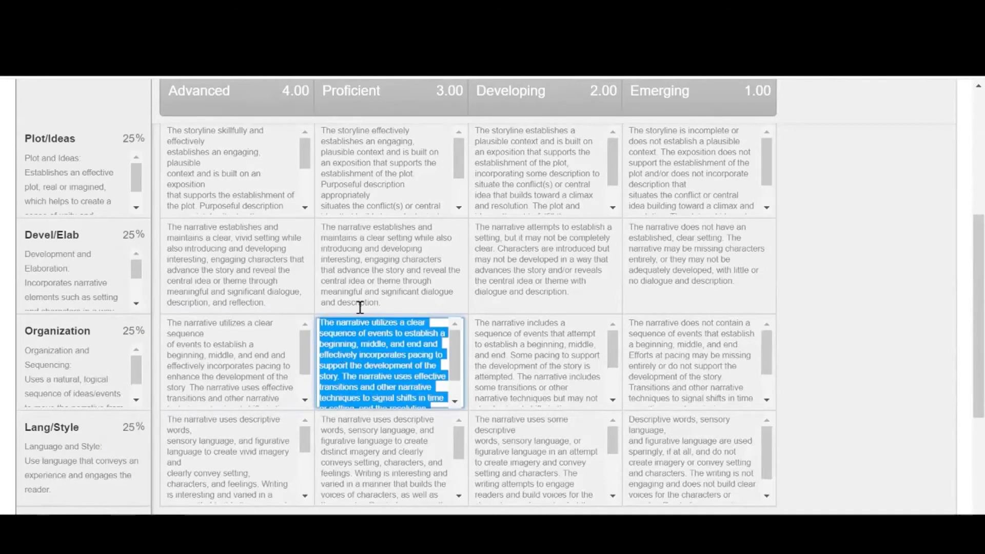
left_click(522, 256)
left_click(531, 158)
left_click(645, 154)
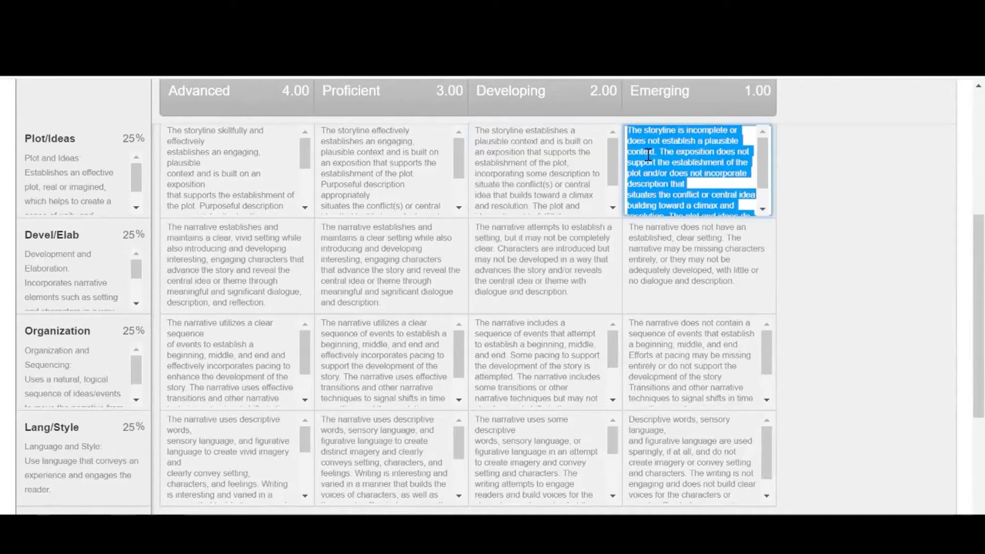
scroll(981, 238, "up", 2)
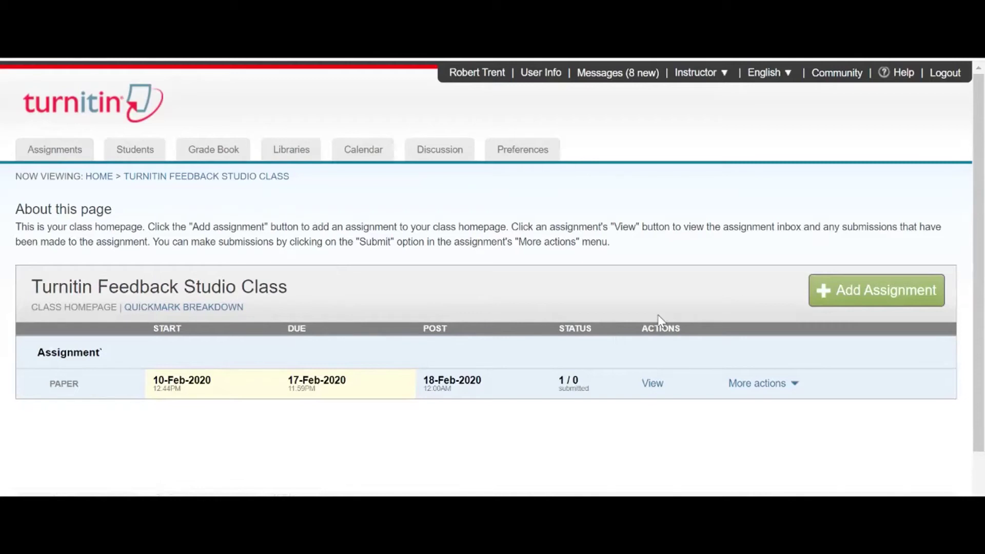
Step: Open the assignment's inbox and open Paper 1 for grading, agreeing to continue with the draft submission
left_click(653, 384)
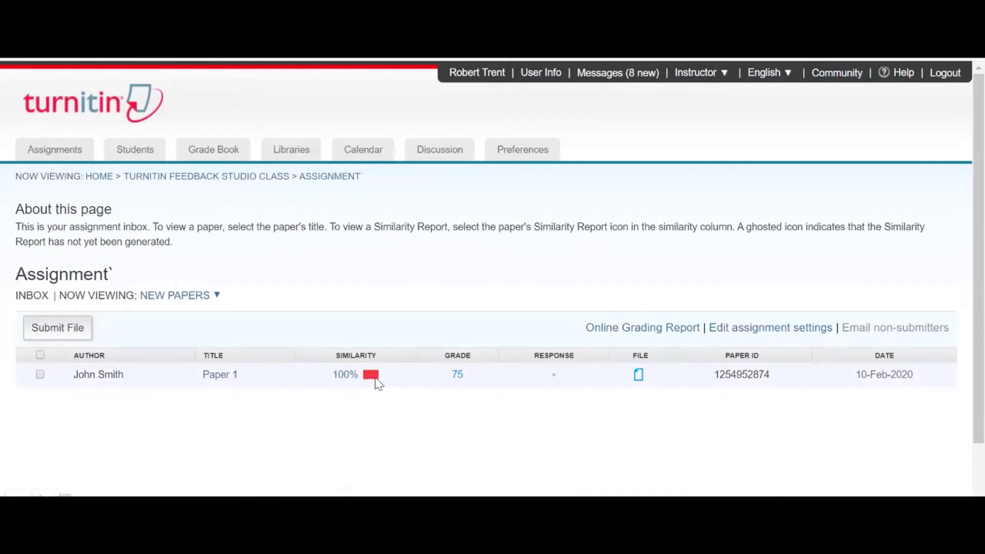
left_click(457, 378)
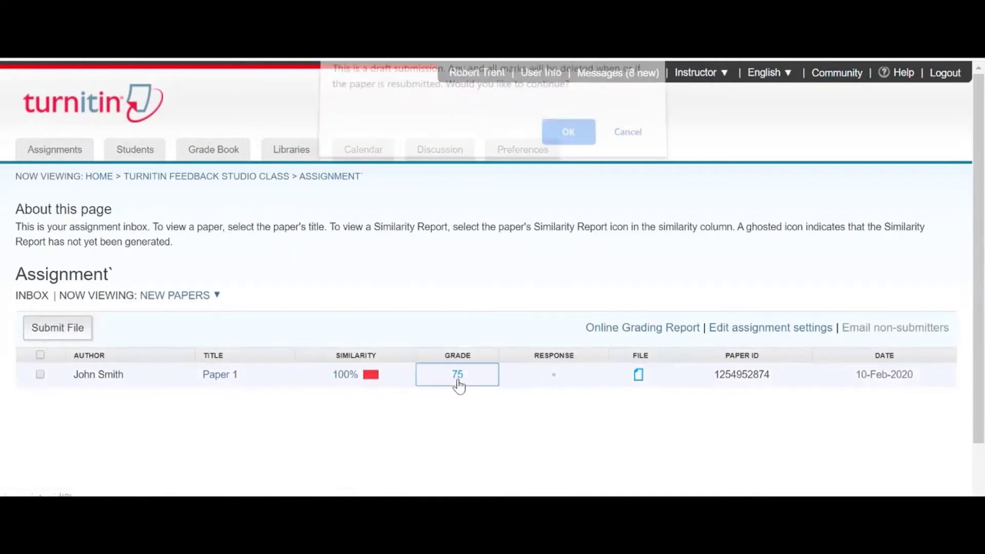
left_click(564, 142)
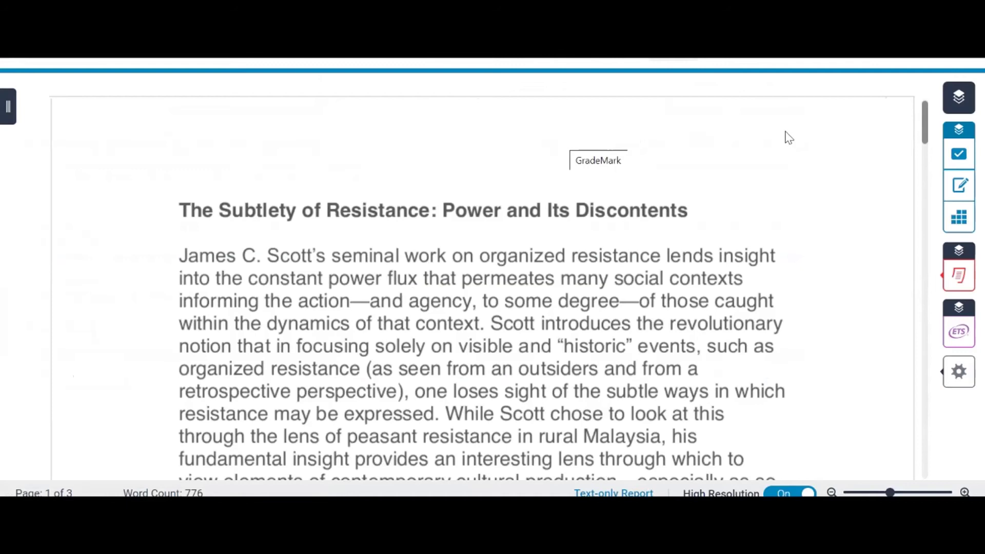
Step: Download the current view of the graded paper
left_click(958, 373)
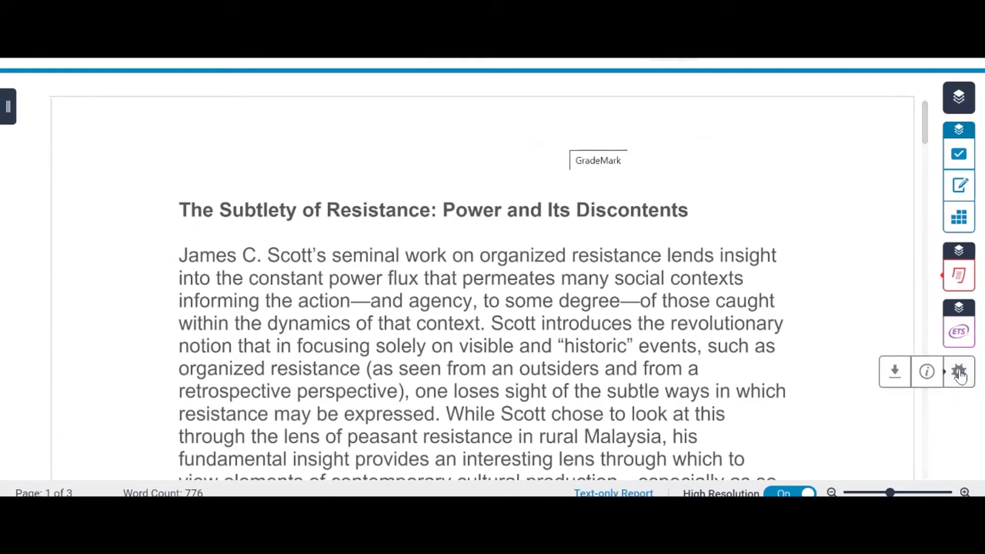
left_click(892, 384)
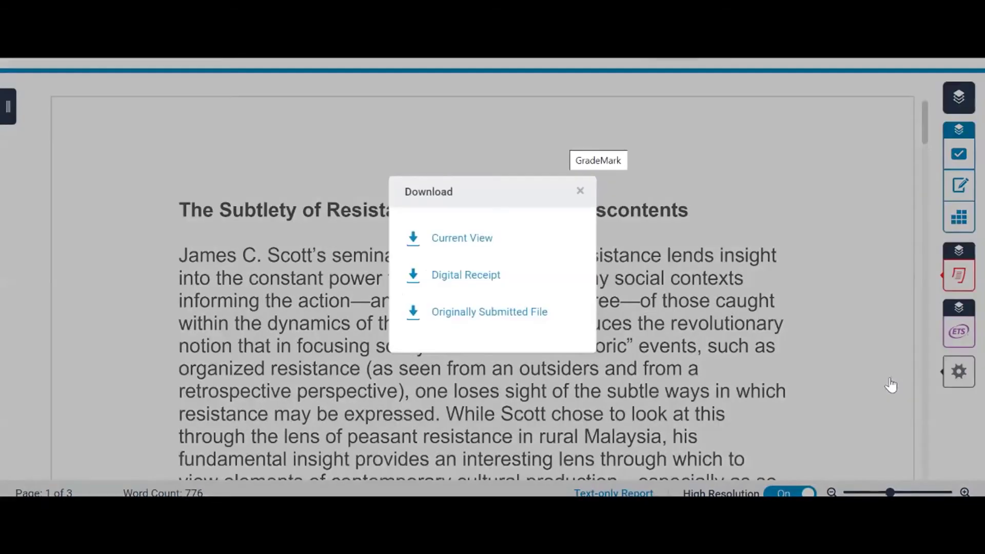
left_click(480, 247)
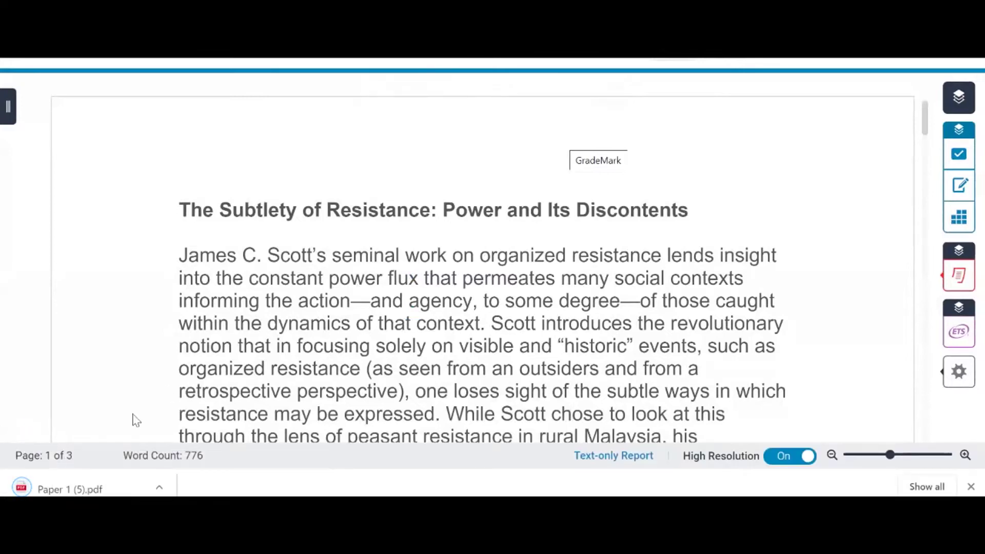
Step: Open the downloaded Paper 1 (5).pdf and examine the writing rubric's Claim/Focus and Support/Evid criteria on page 6
left_click(73, 490)
left_click_drag(979, 97, 982, 358)
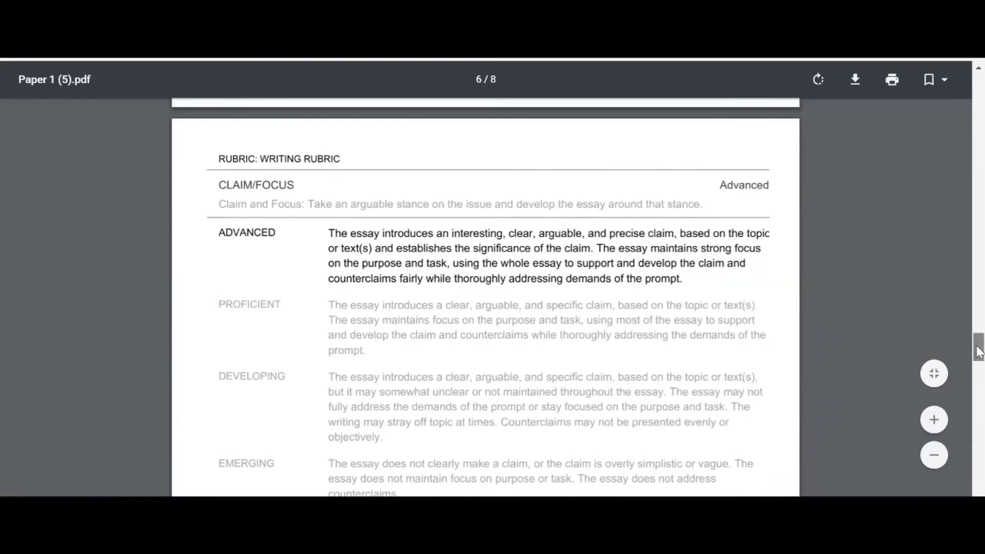
left_click_drag(976, 351, 977, 373)
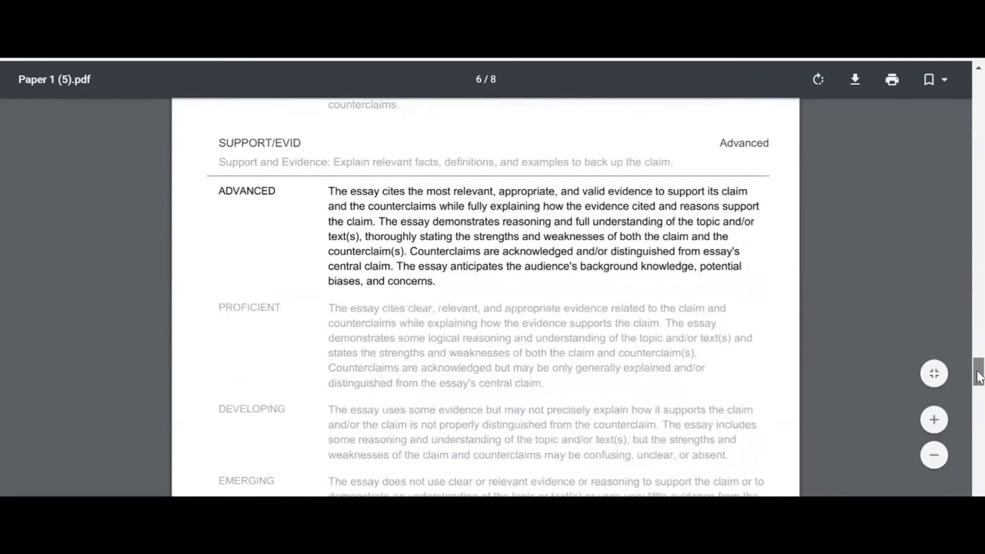
left_click_drag(978, 379, 978, 353)
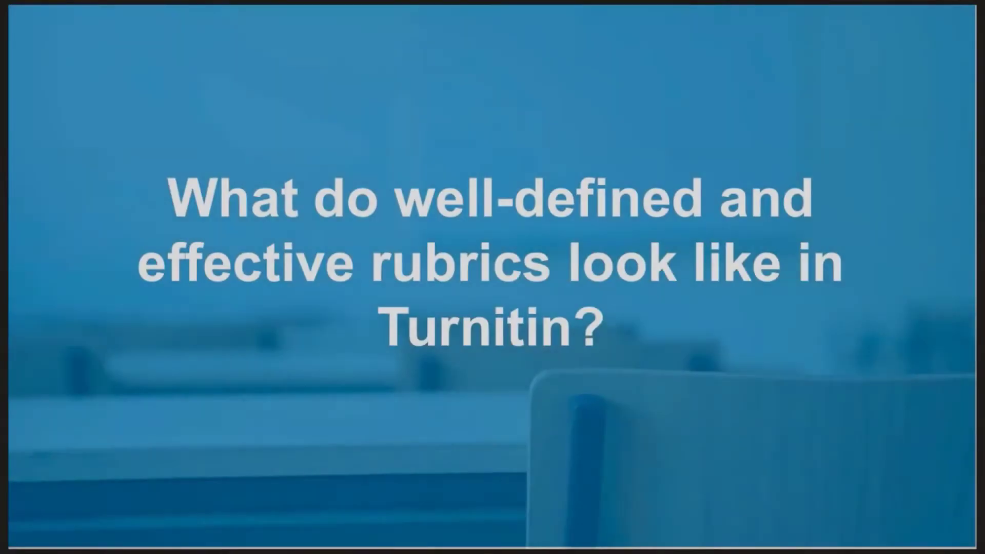